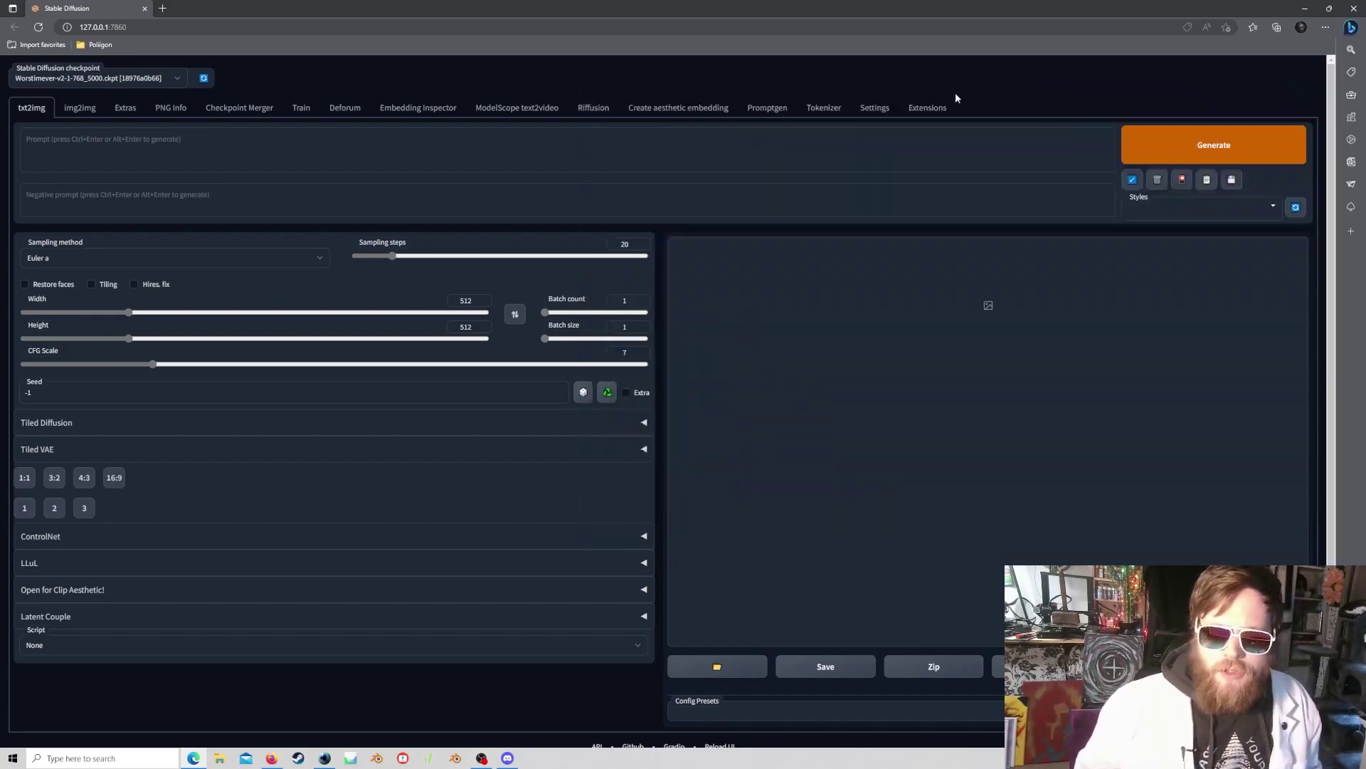
Load the Available extensions index with installed ones included, showing ModelScope text2video as installed.
left_click(926, 107)
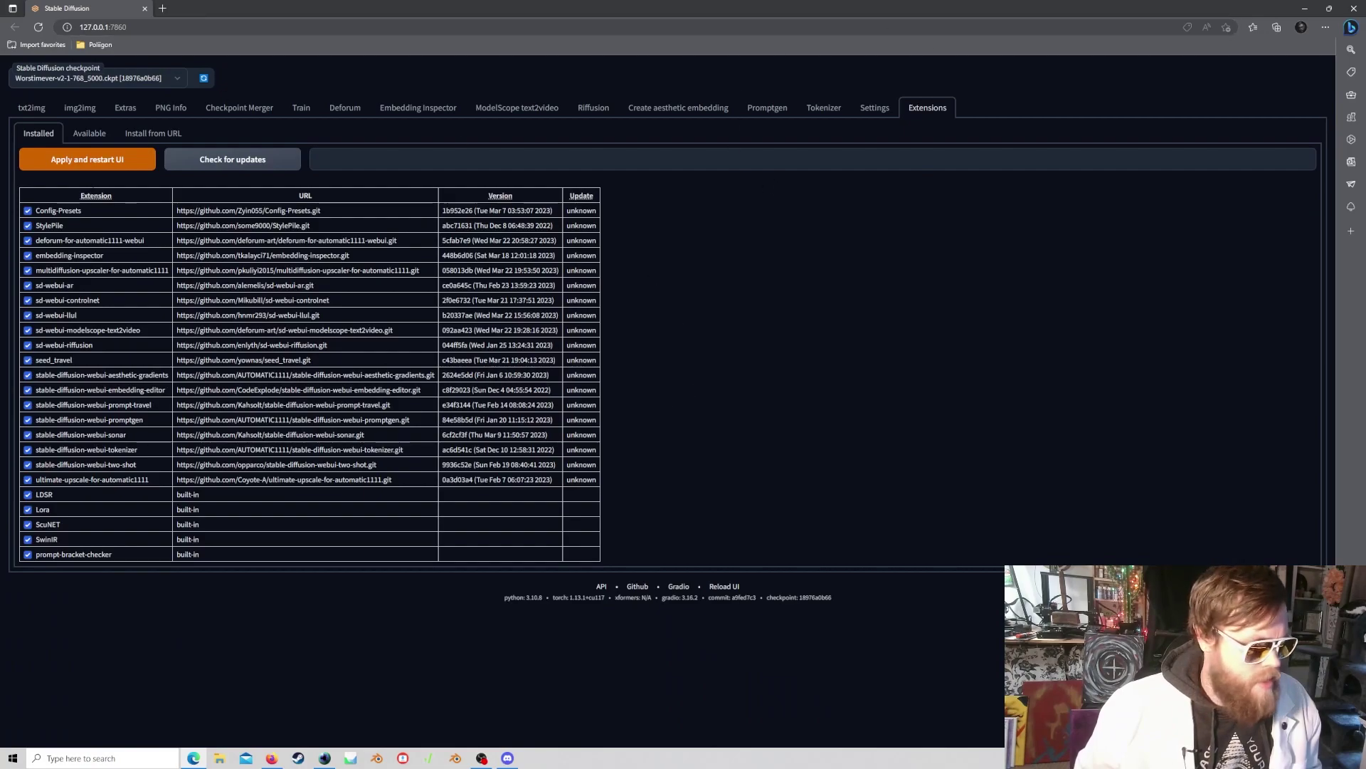
left_click(150, 133)
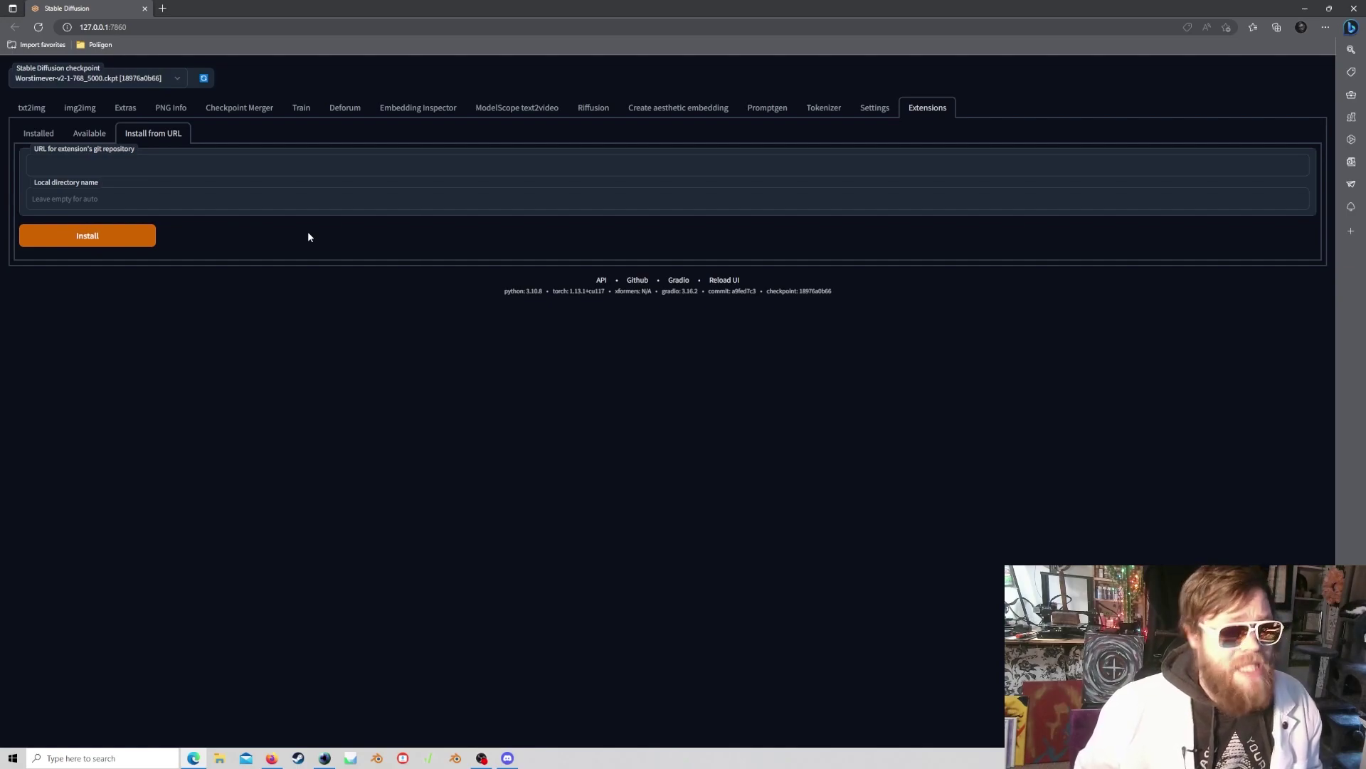
left_click(84, 135)
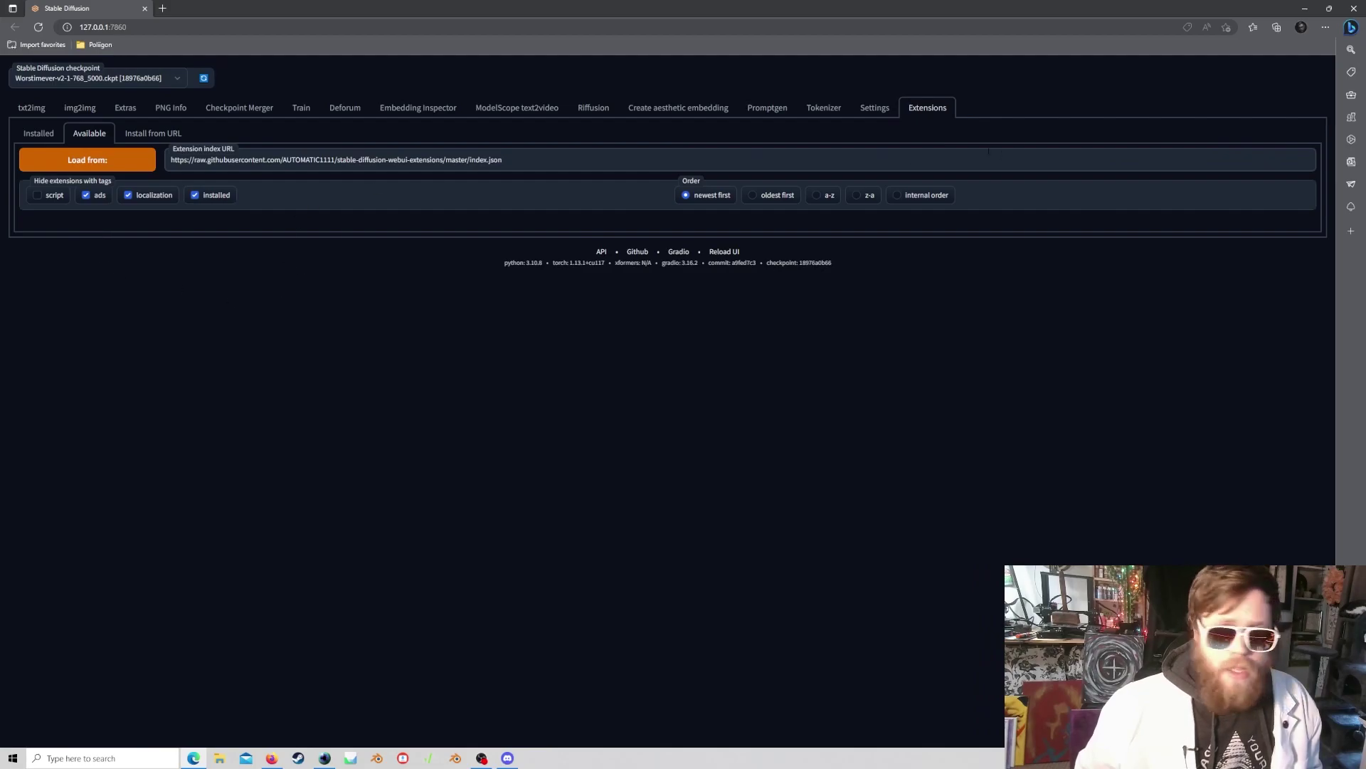
left_click(98, 160)
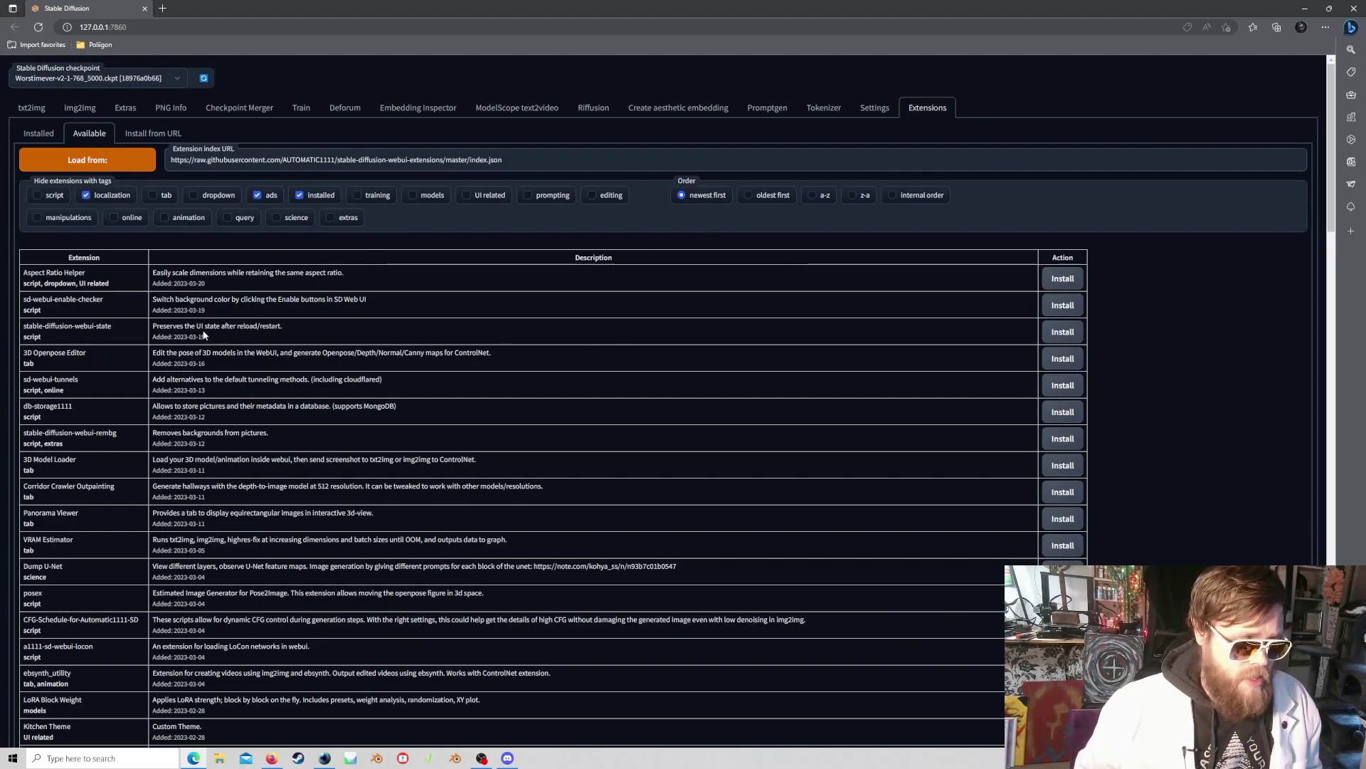
left_click(301, 196)
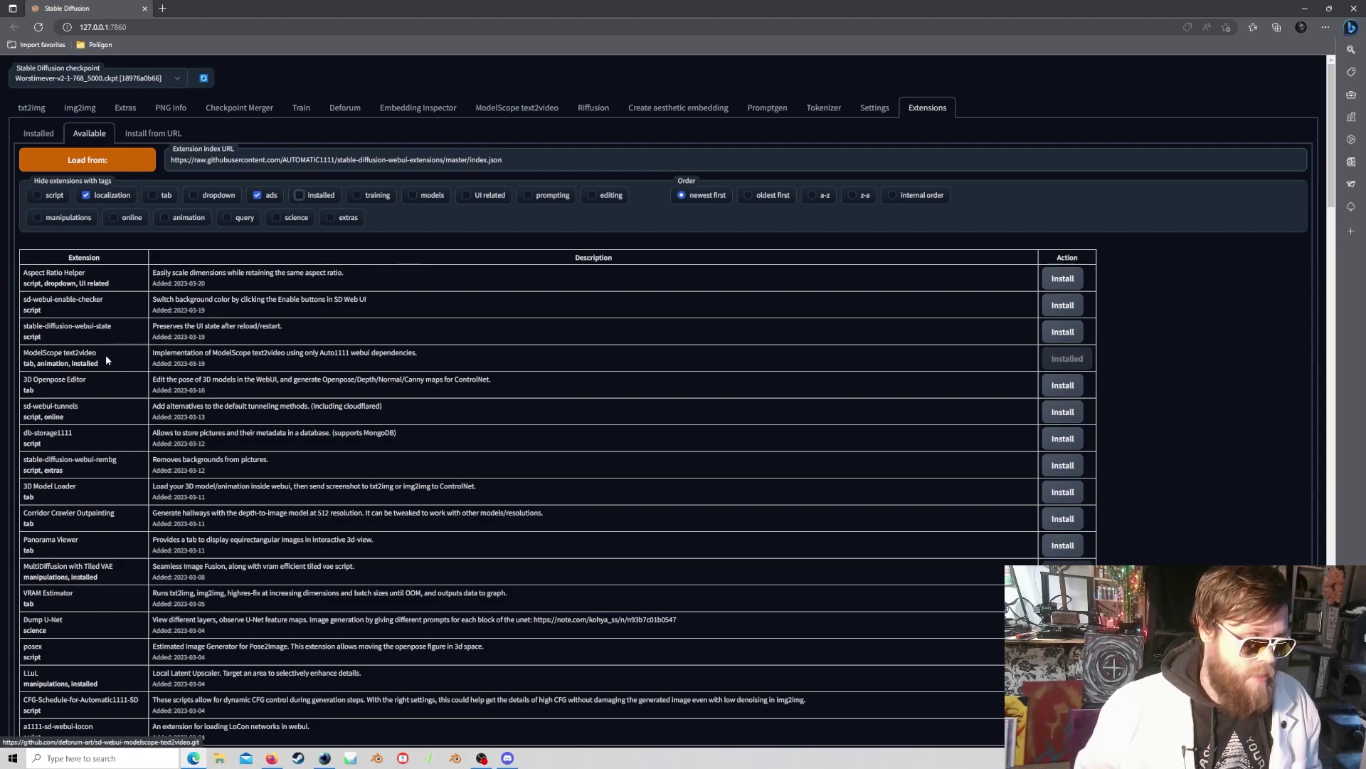
Open the sd-webui-modelscope-text2video GitHub repo and read its README, noting the VRAM requirement.
left_click(80, 358)
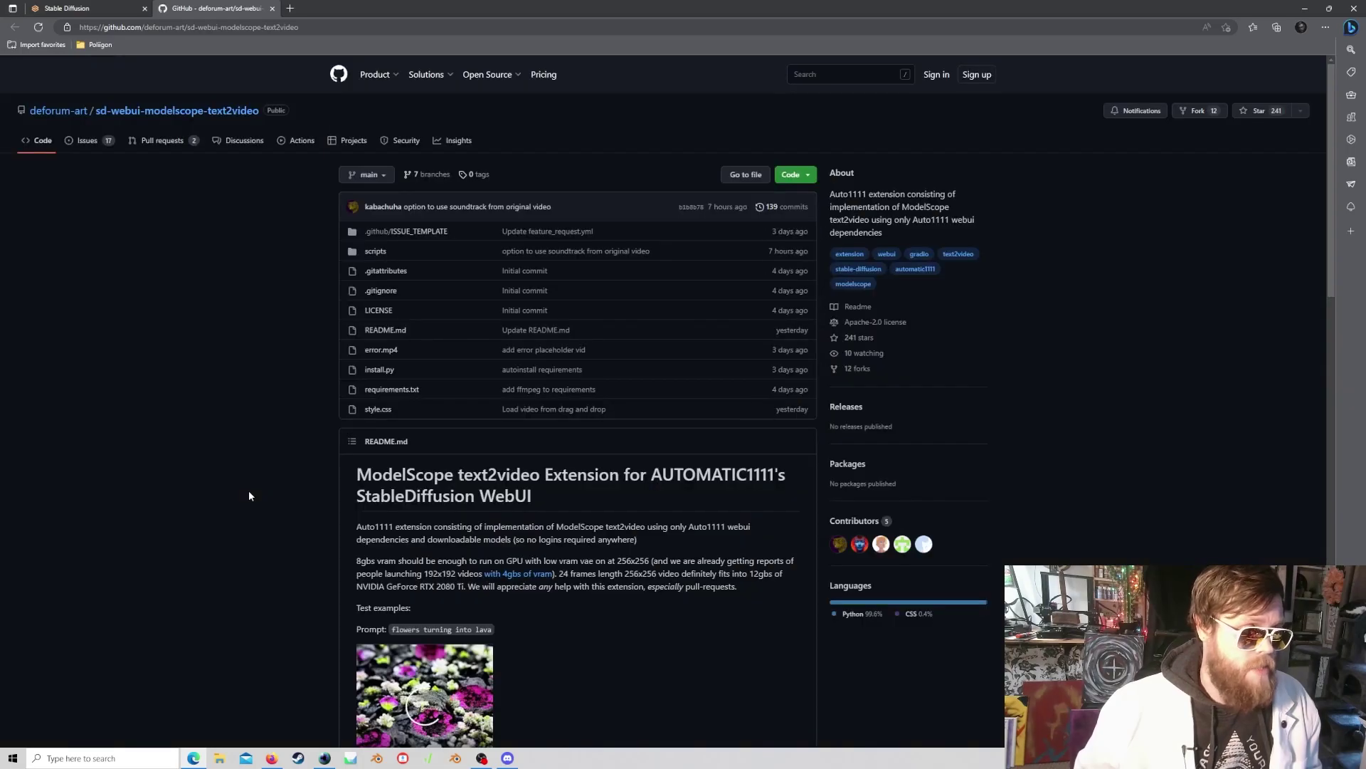
scroll(259, 461, "down", 4)
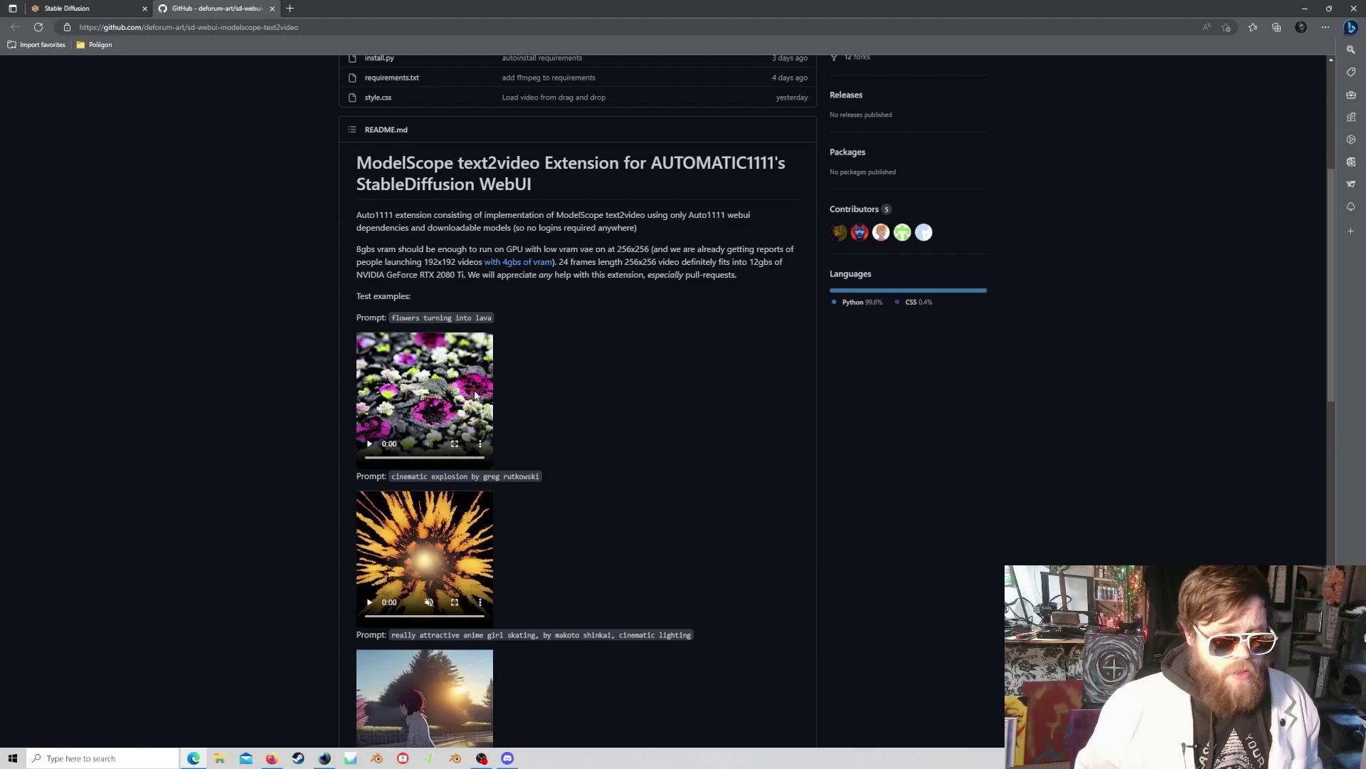
scroll(286, 439, "down", 10)
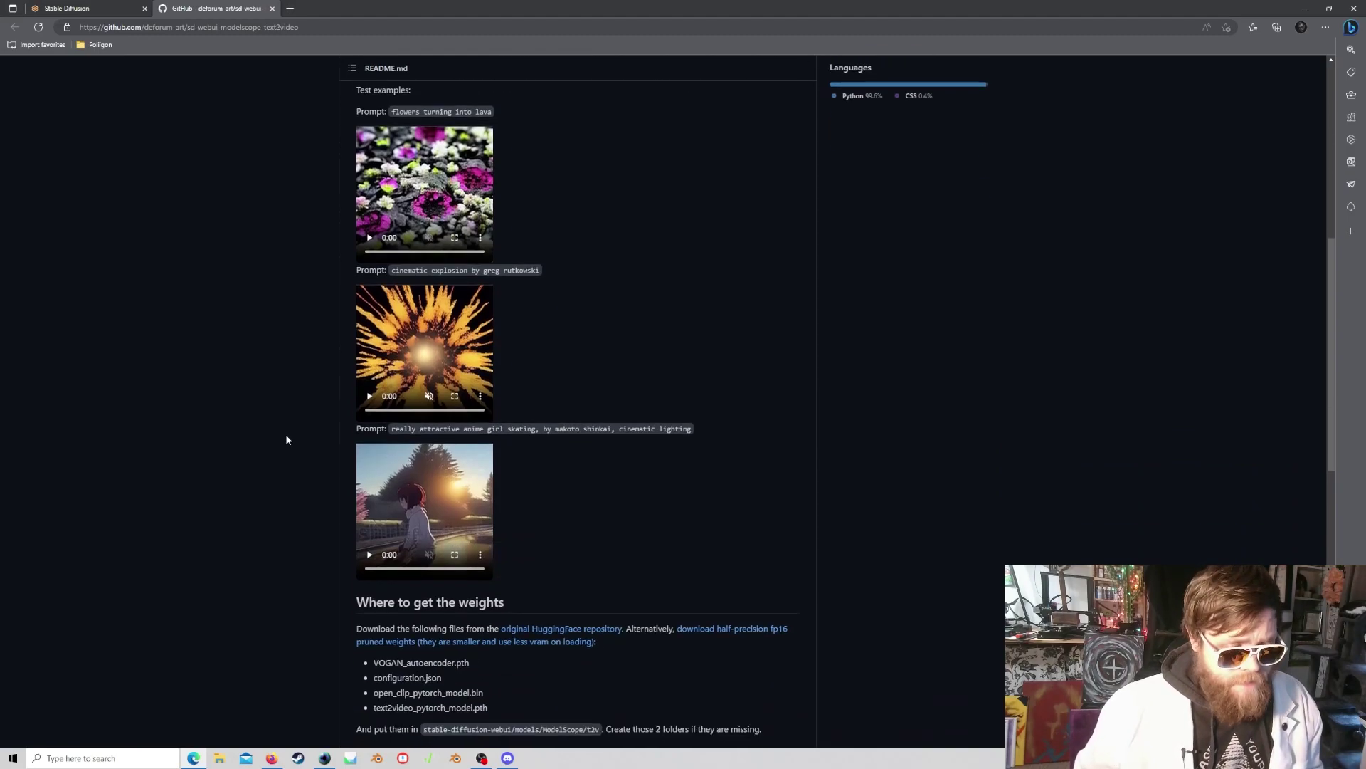
scroll(283, 434, "up", 15)
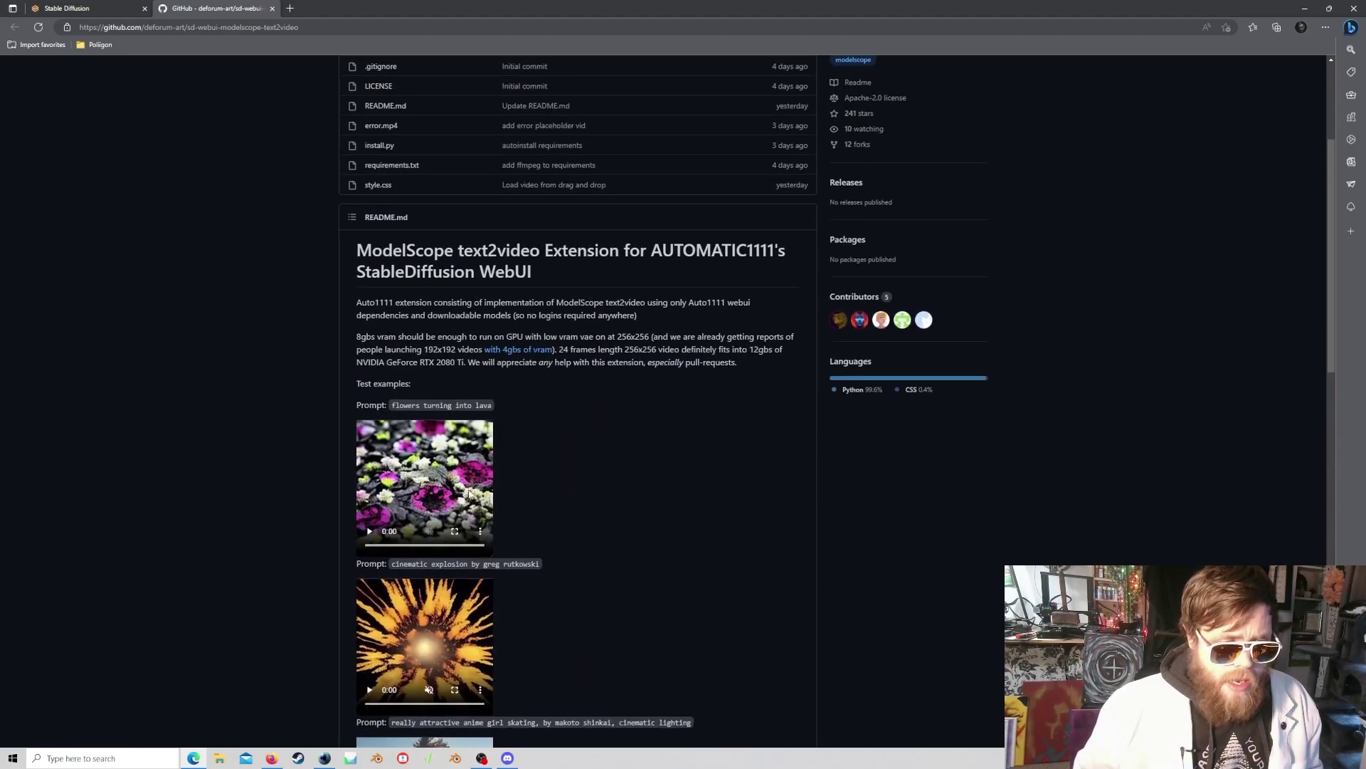
scroll(427, 455, "down", 5)
scroll(574, 482, "up", 5)
scroll(574, 482, "up", 2)
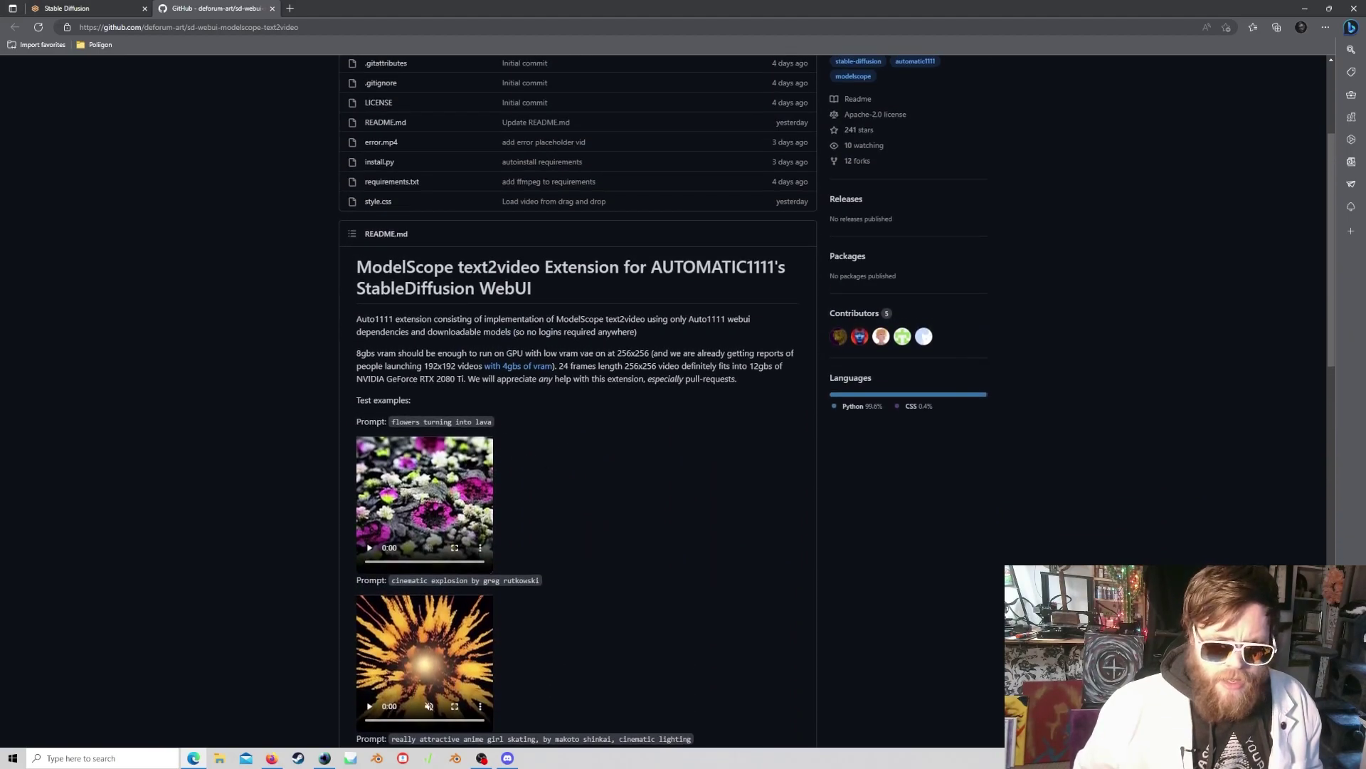
left_click_drag(717, 366, 774, 369)
left_click(757, 376)
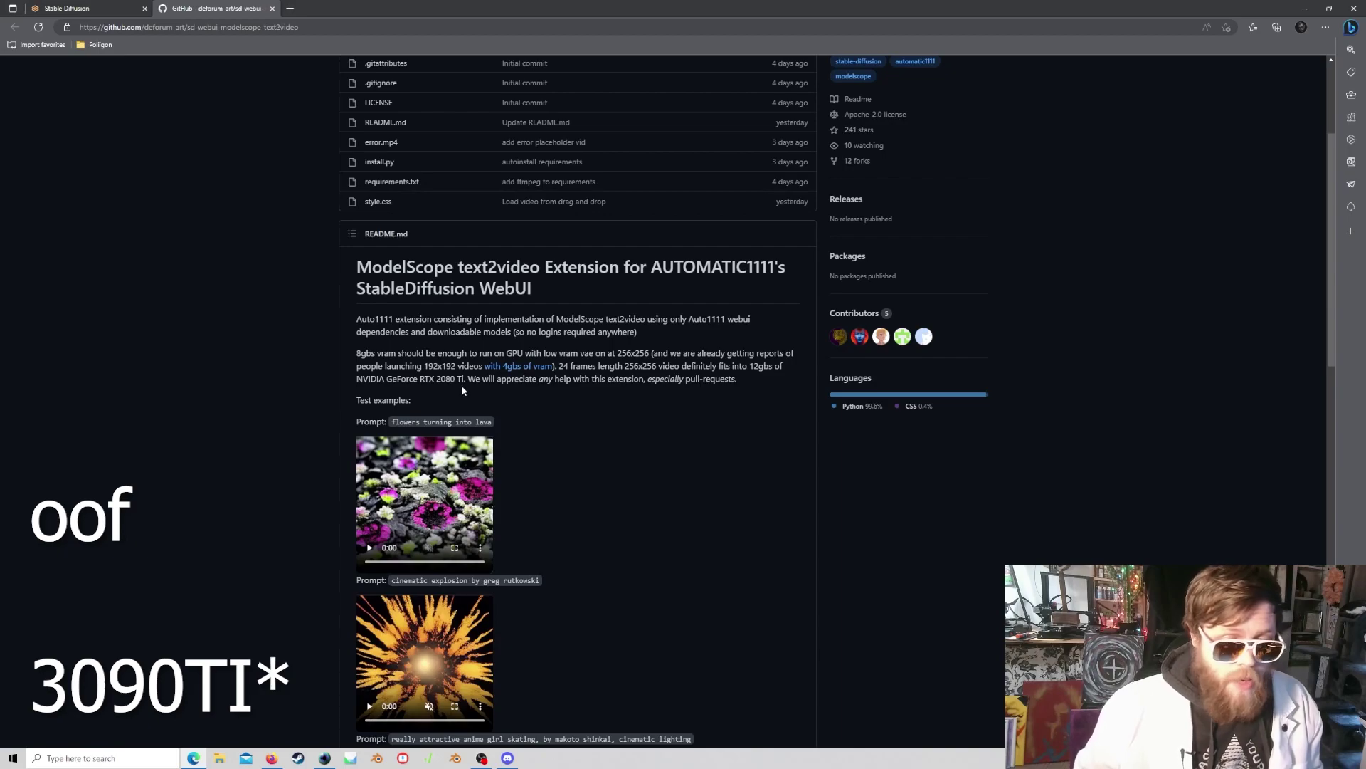
scroll(448, 396, "up", 3)
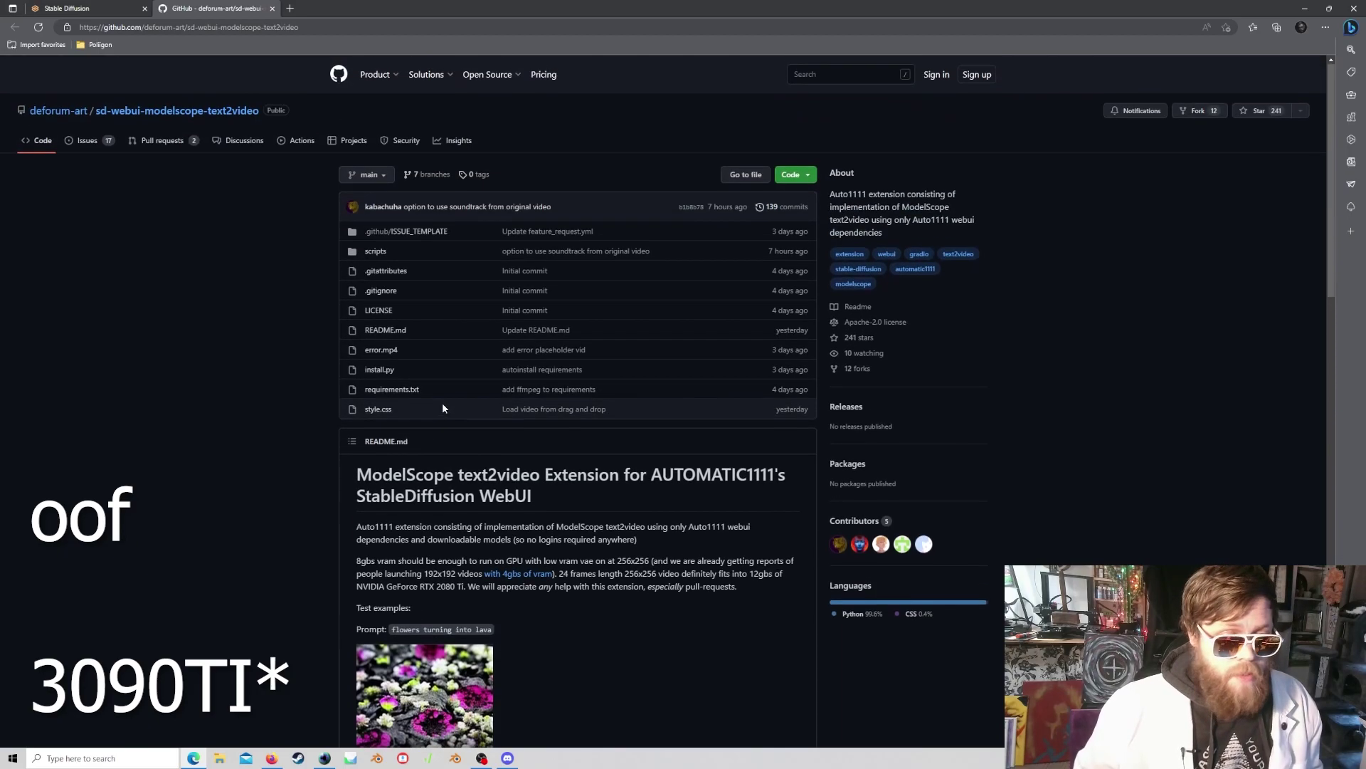
Return to the WebUI, glance at the ModelScope text2video tab, then go back to Extensions.
left_click(67, 8)
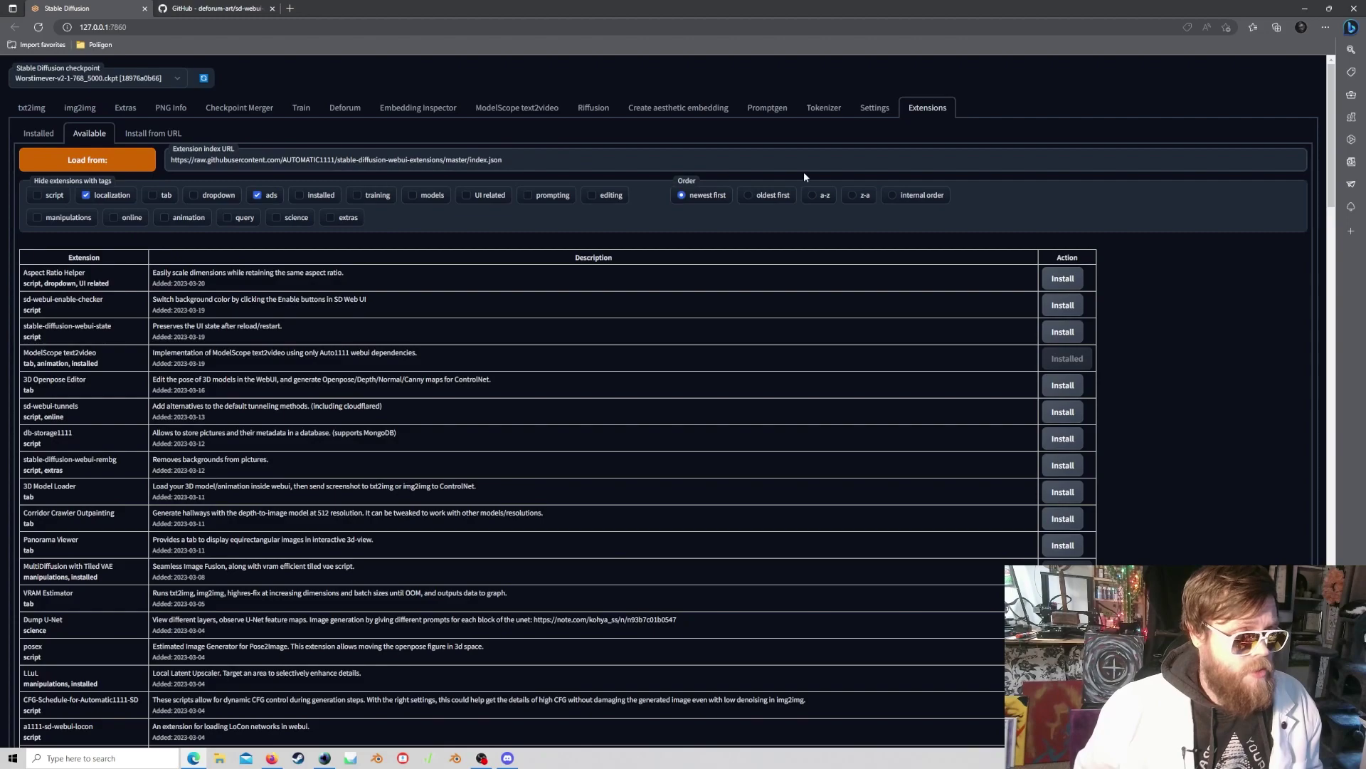
left_click(549, 107)
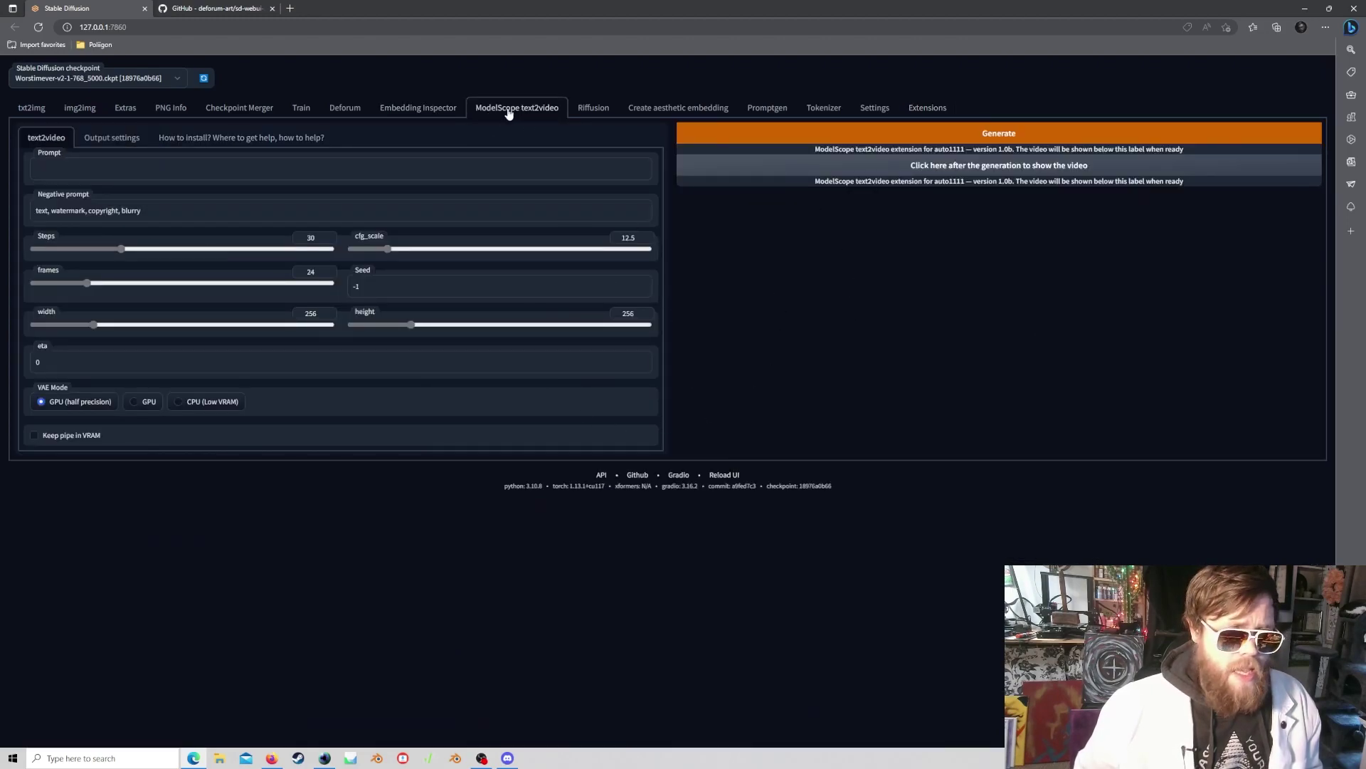
left_click(927, 114)
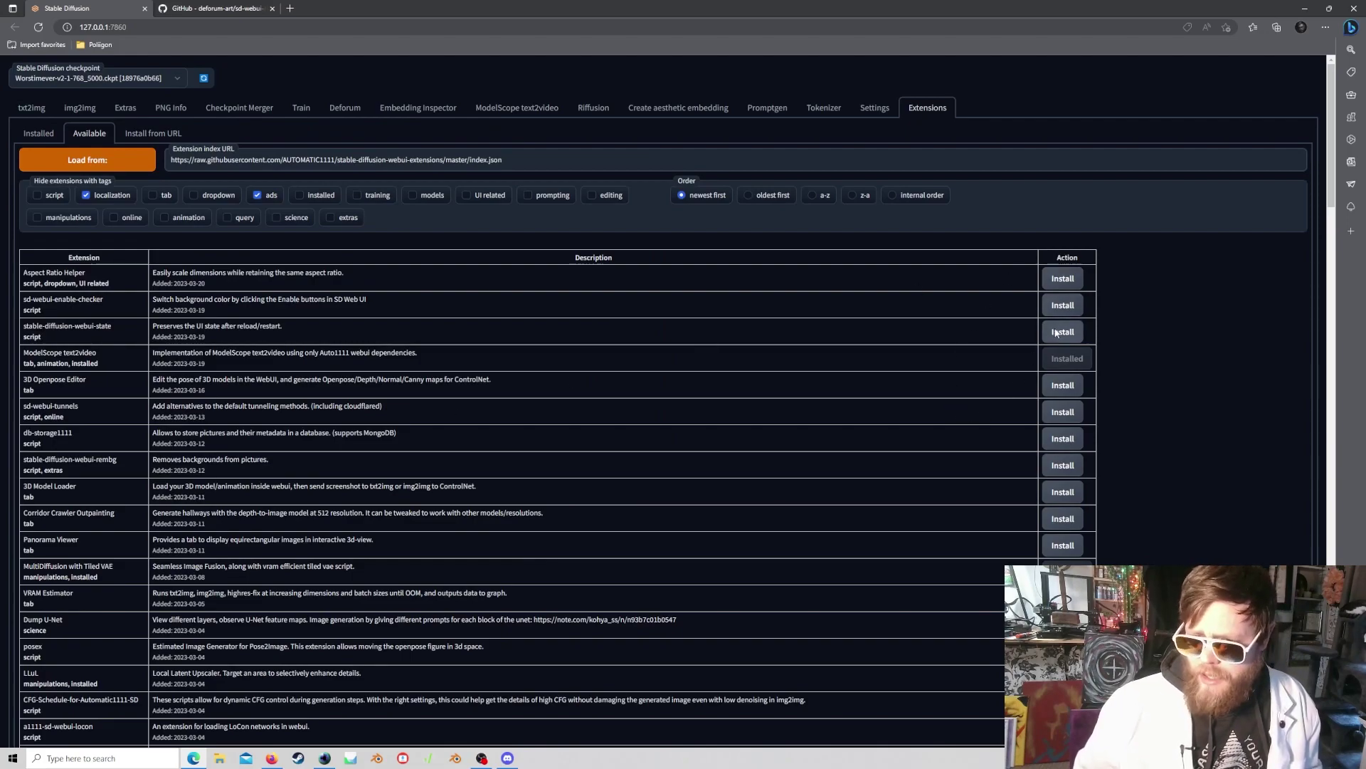
Check installed extensions for updates and untick sd-webui-modelscope-text2video.
left_click(39, 135)
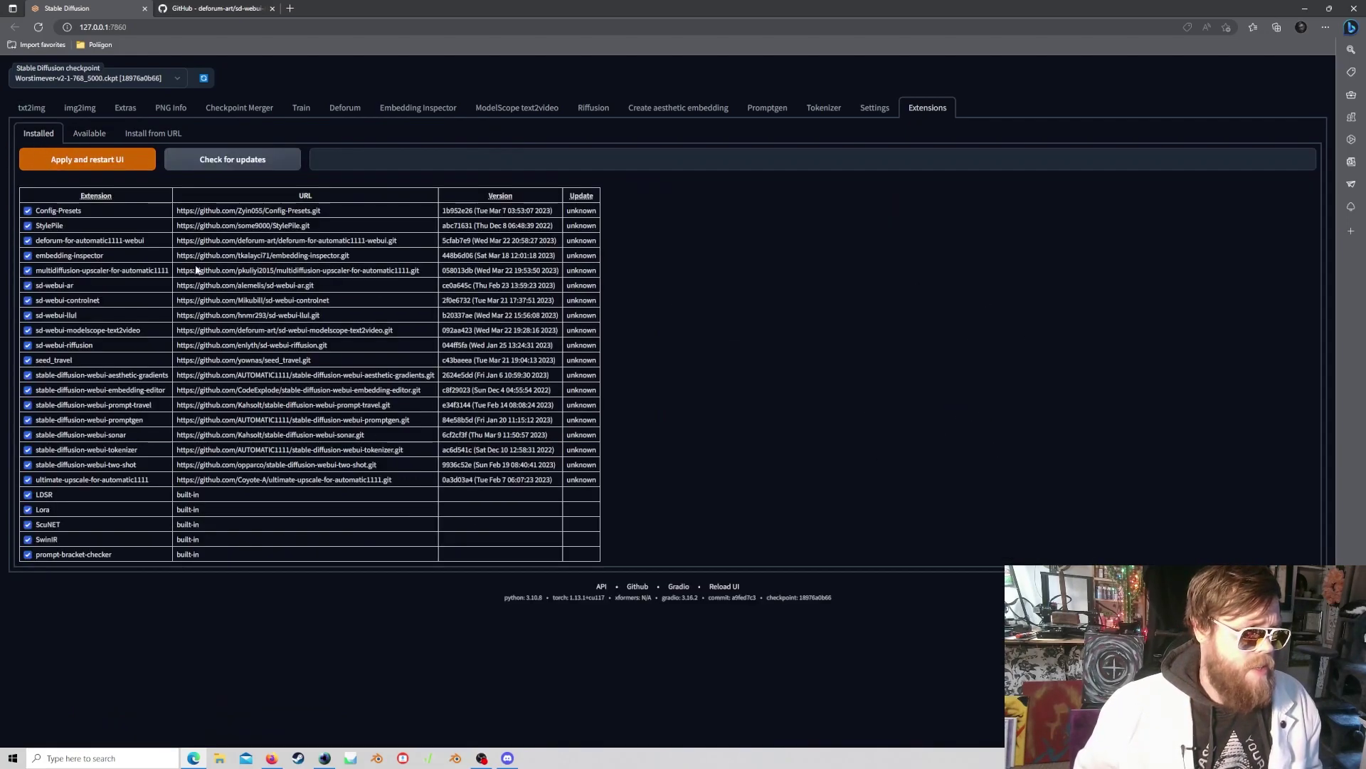
left_click(83, 166)
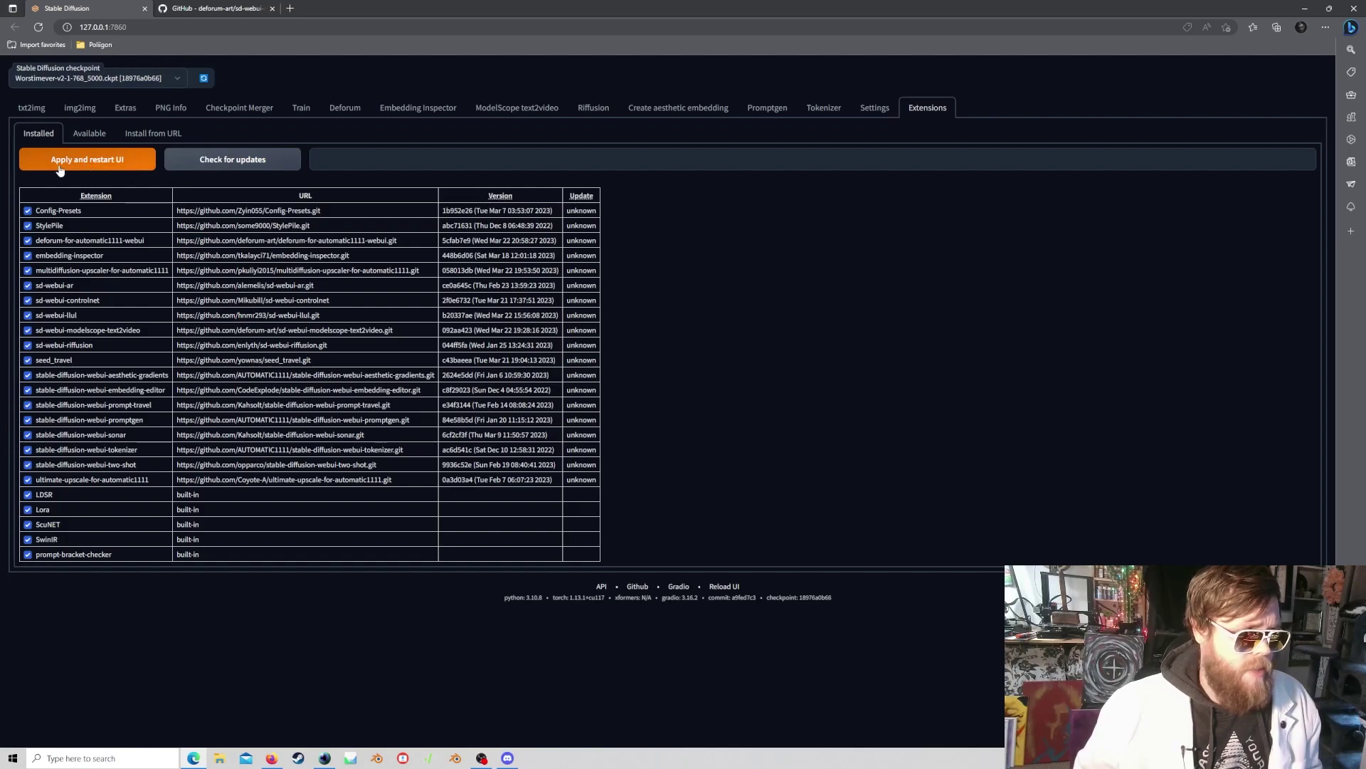
left_click(240, 161)
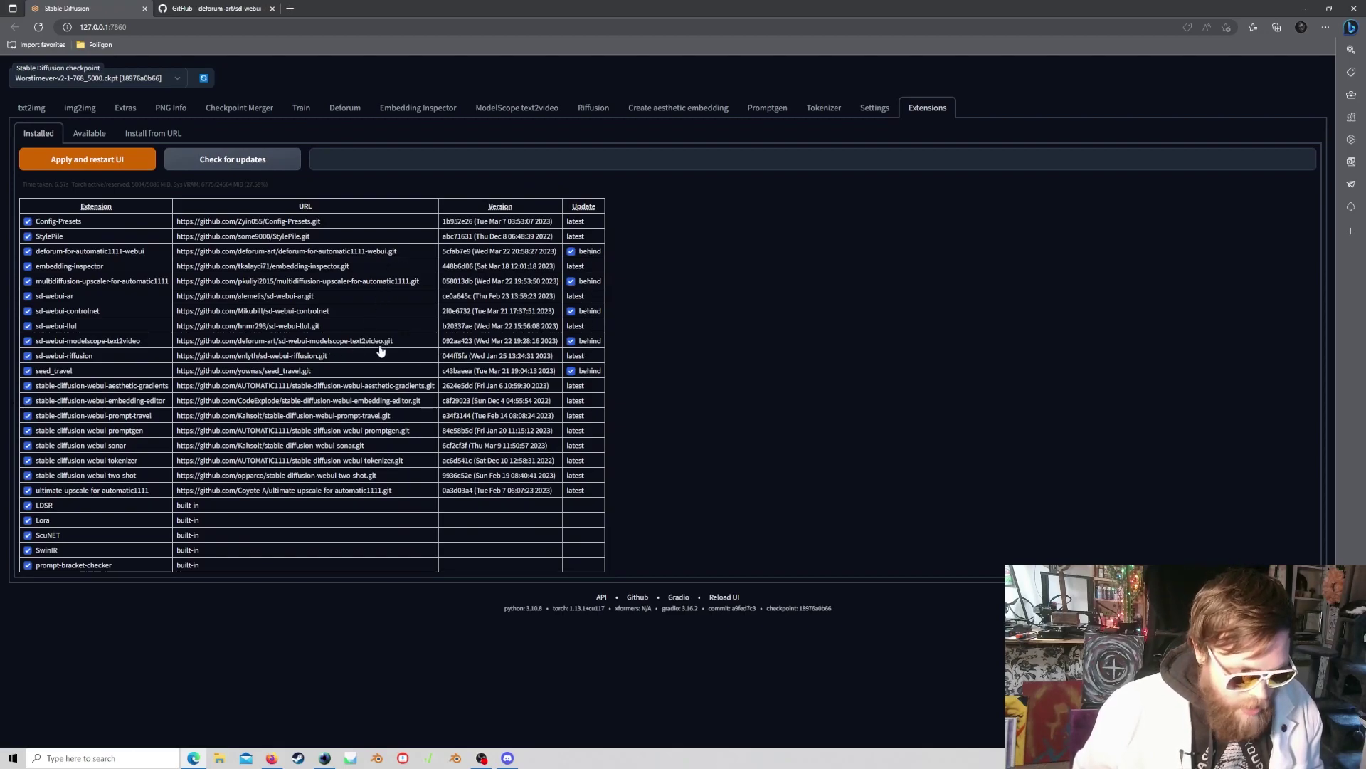
left_click(28, 341)
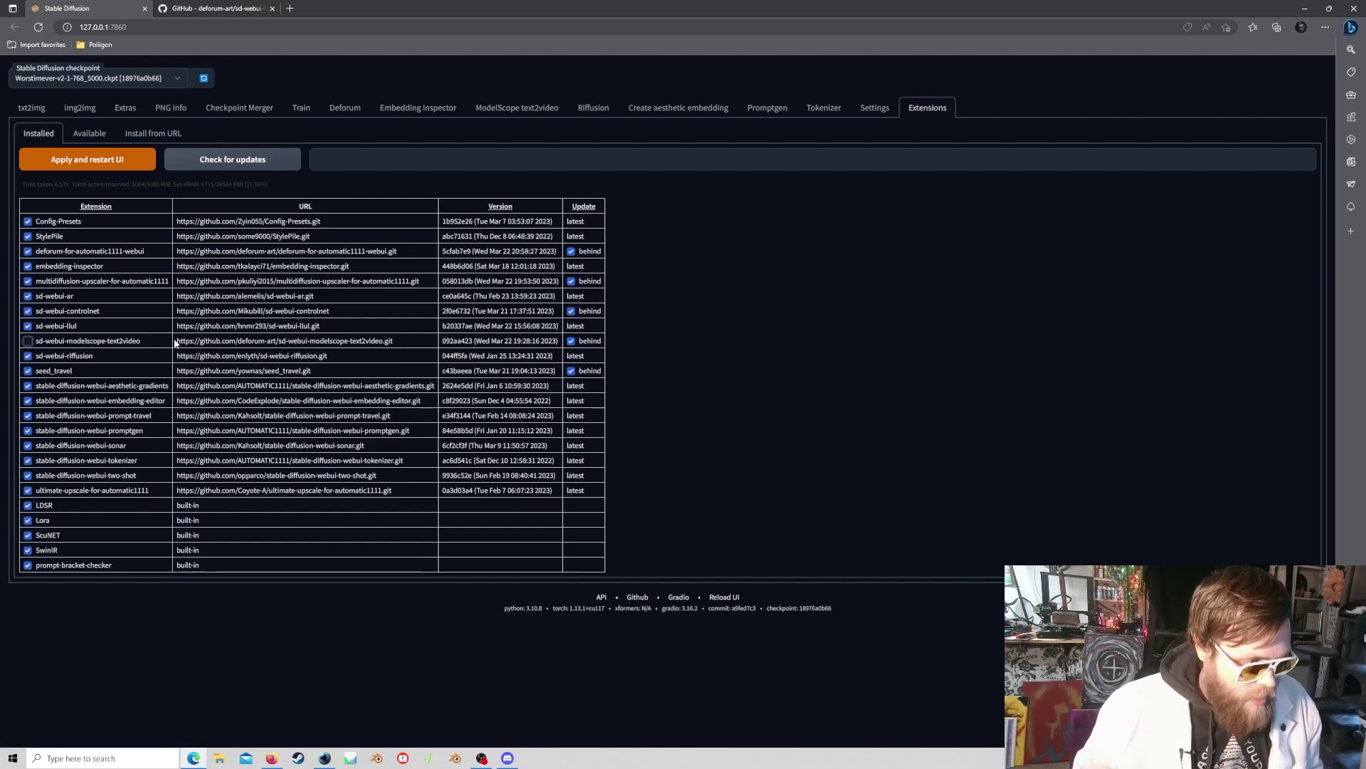
Browse the text2video repo's 7 branches, the vid2vid-slider branch, pull requests and open issues.
left_click(217, 341)
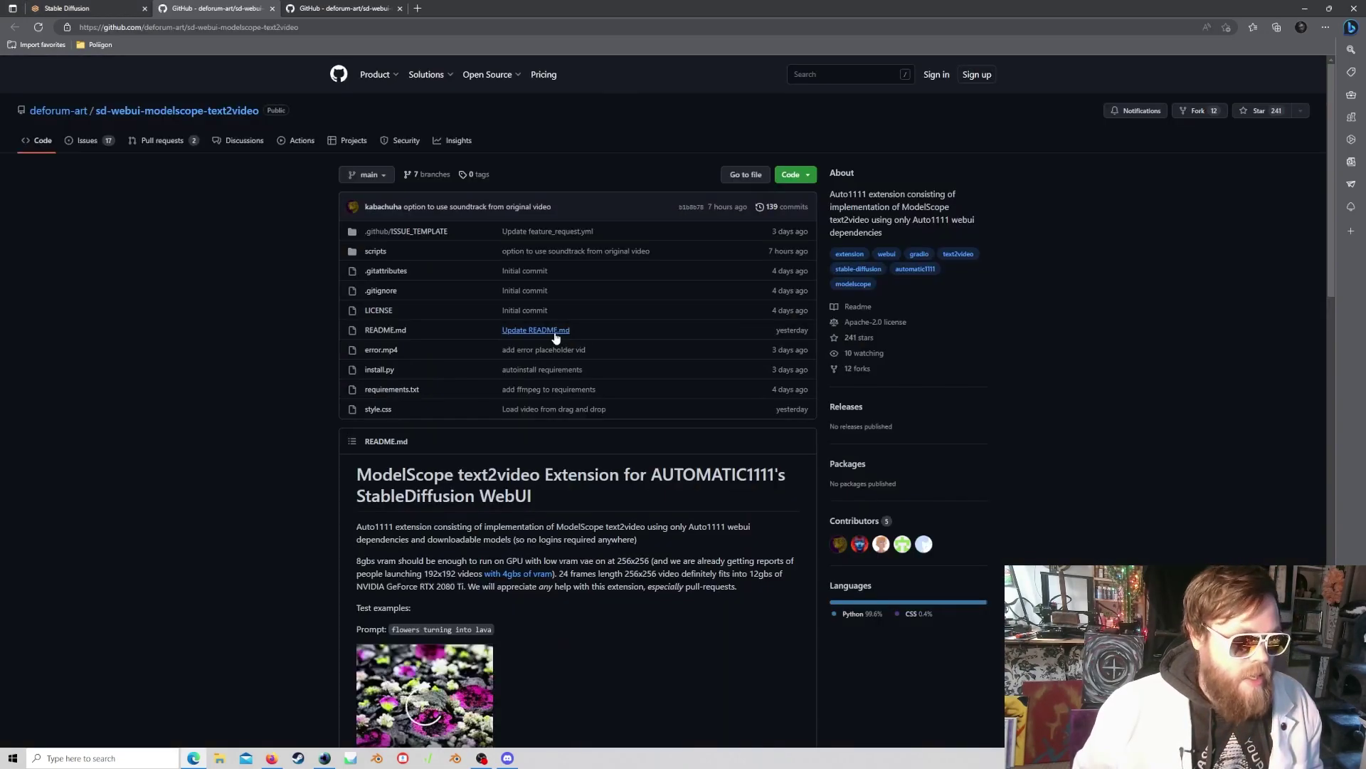
left_click(422, 175)
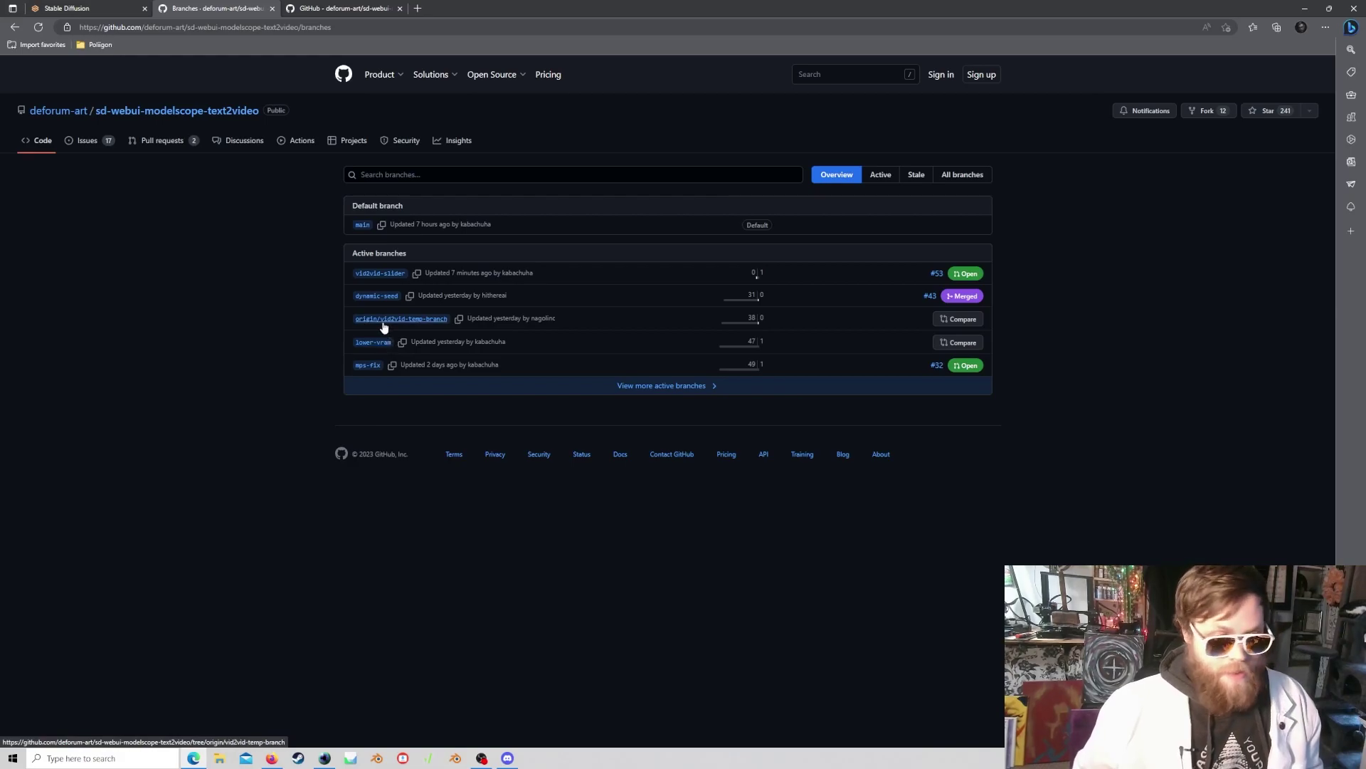
left_click(375, 273)
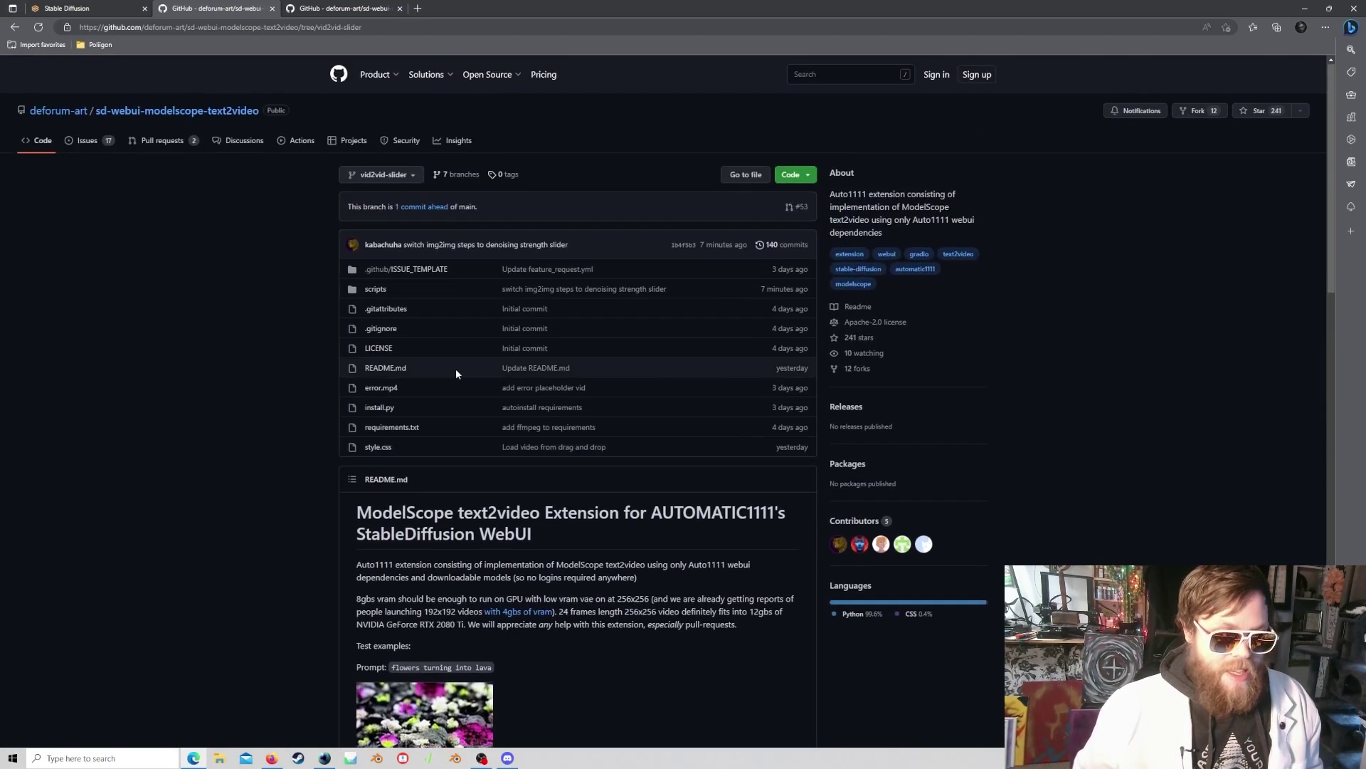
left_click(151, 142)
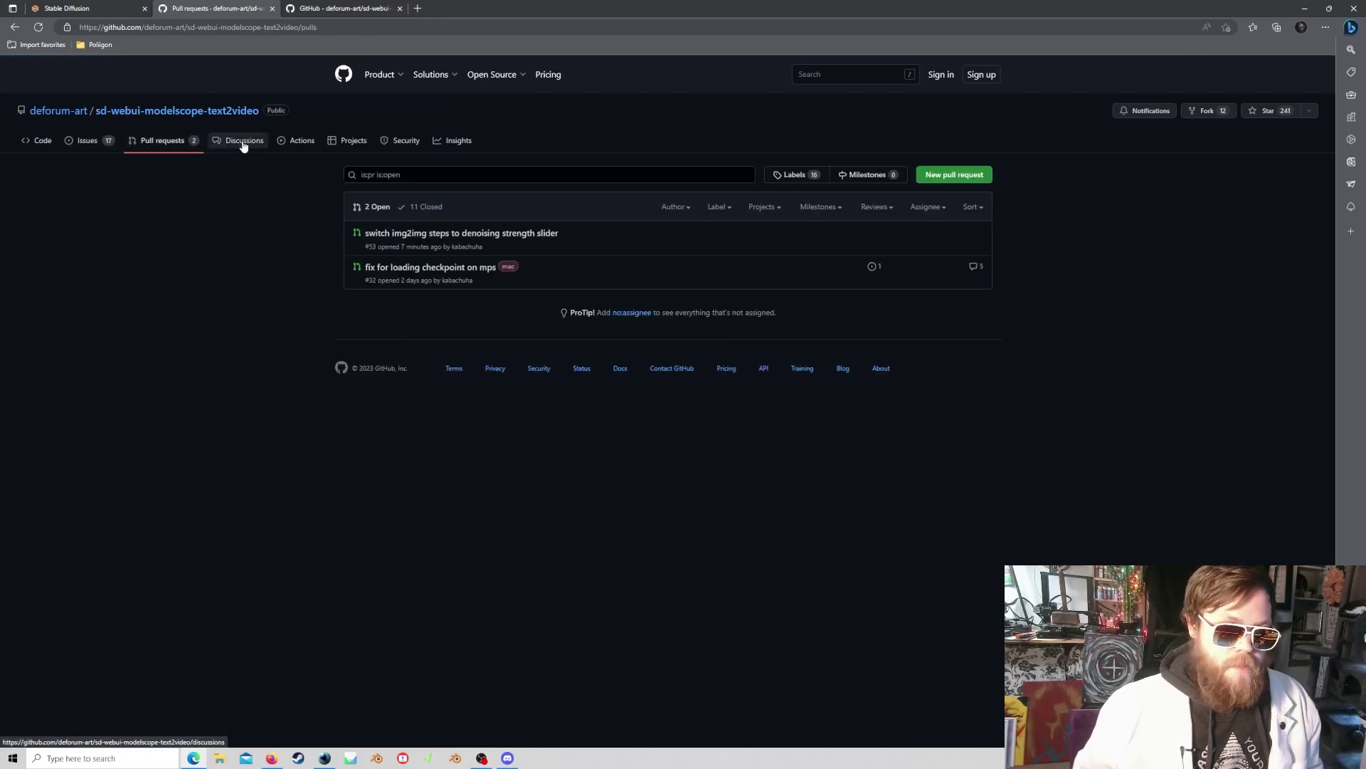
left_click(82, 141)
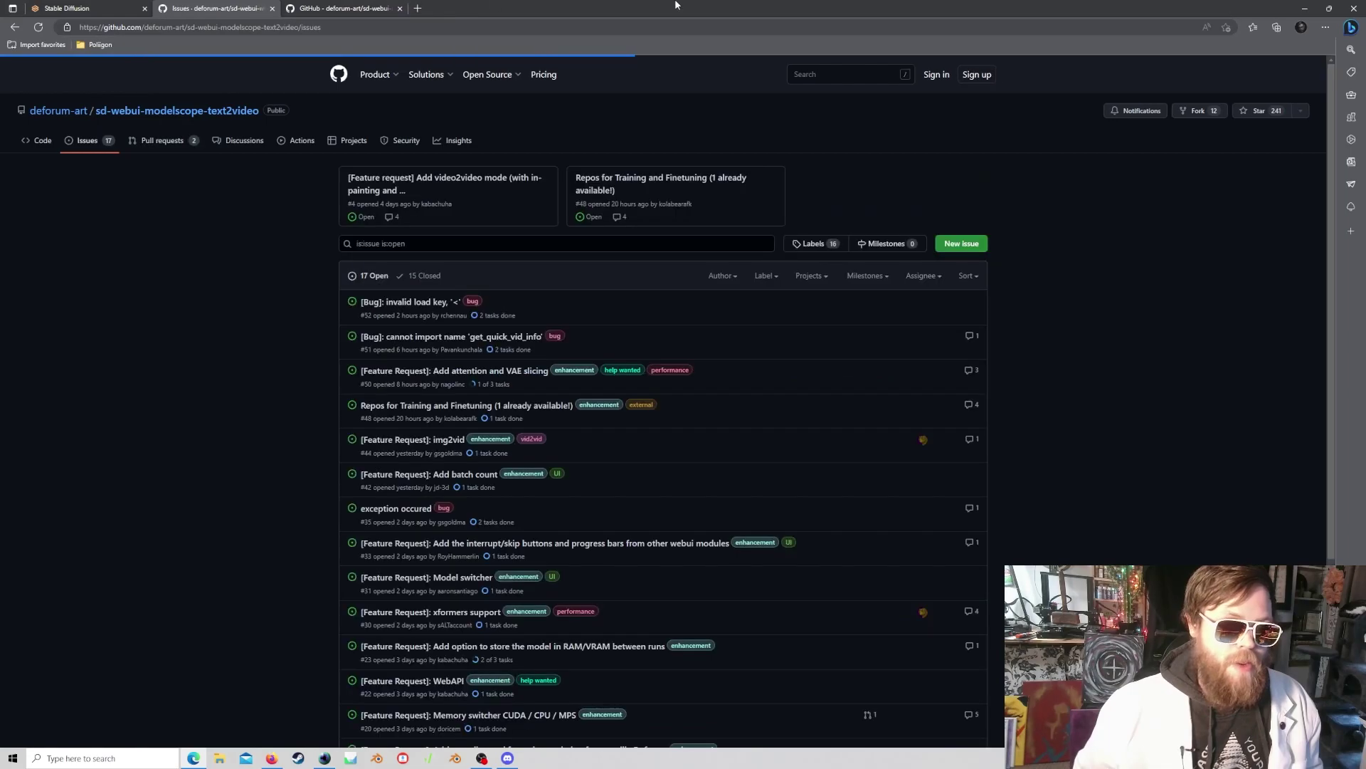
left_click(85, 7)
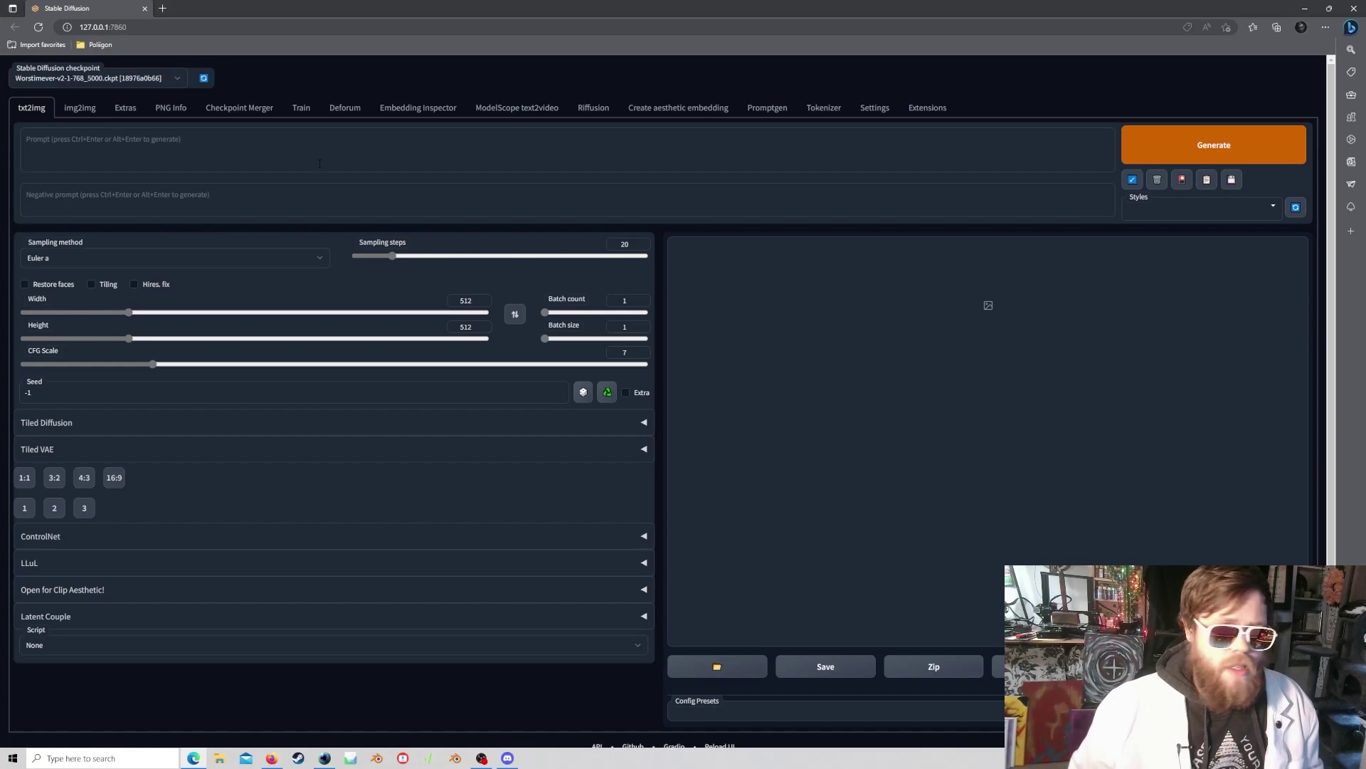
Show the ModelScope text2video 'How to install? Where to get help, how to help?' page.
left_click(510, 107)
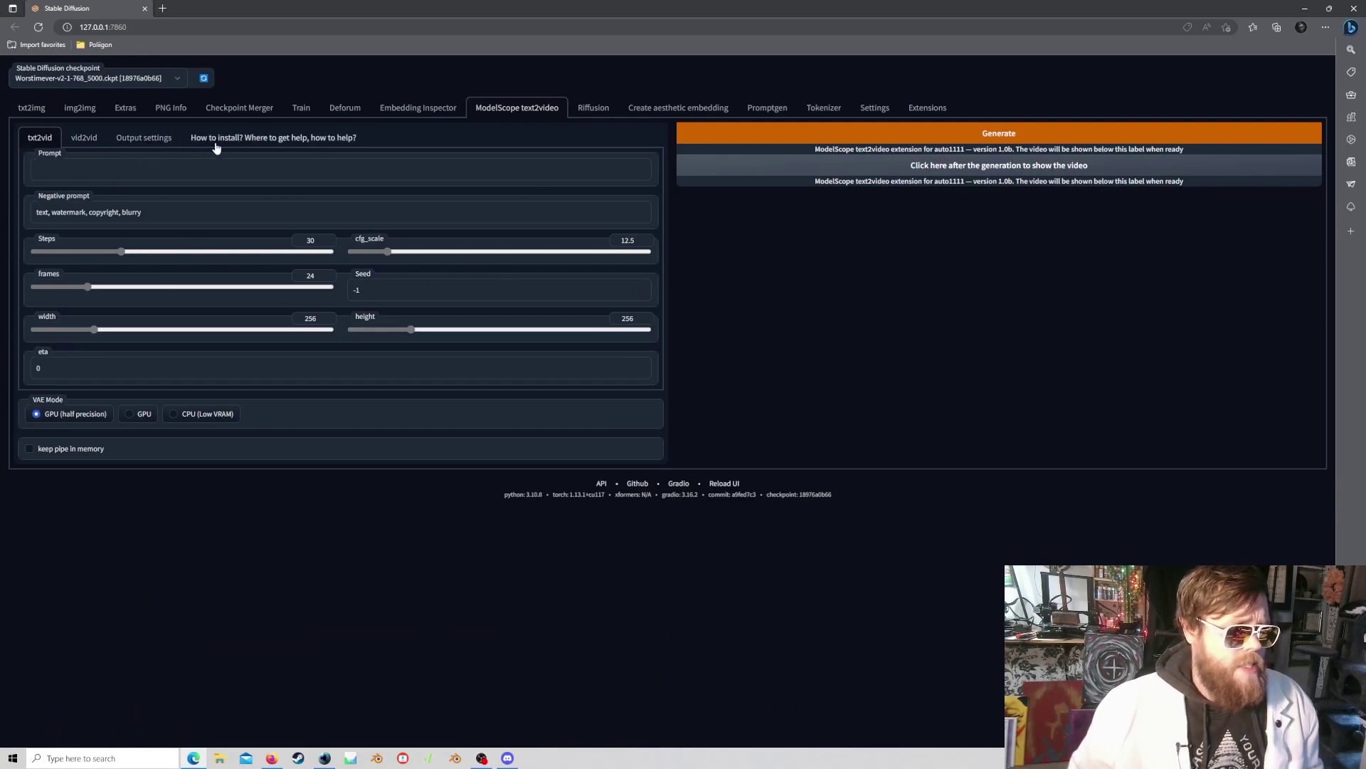
left_click(274, 140)
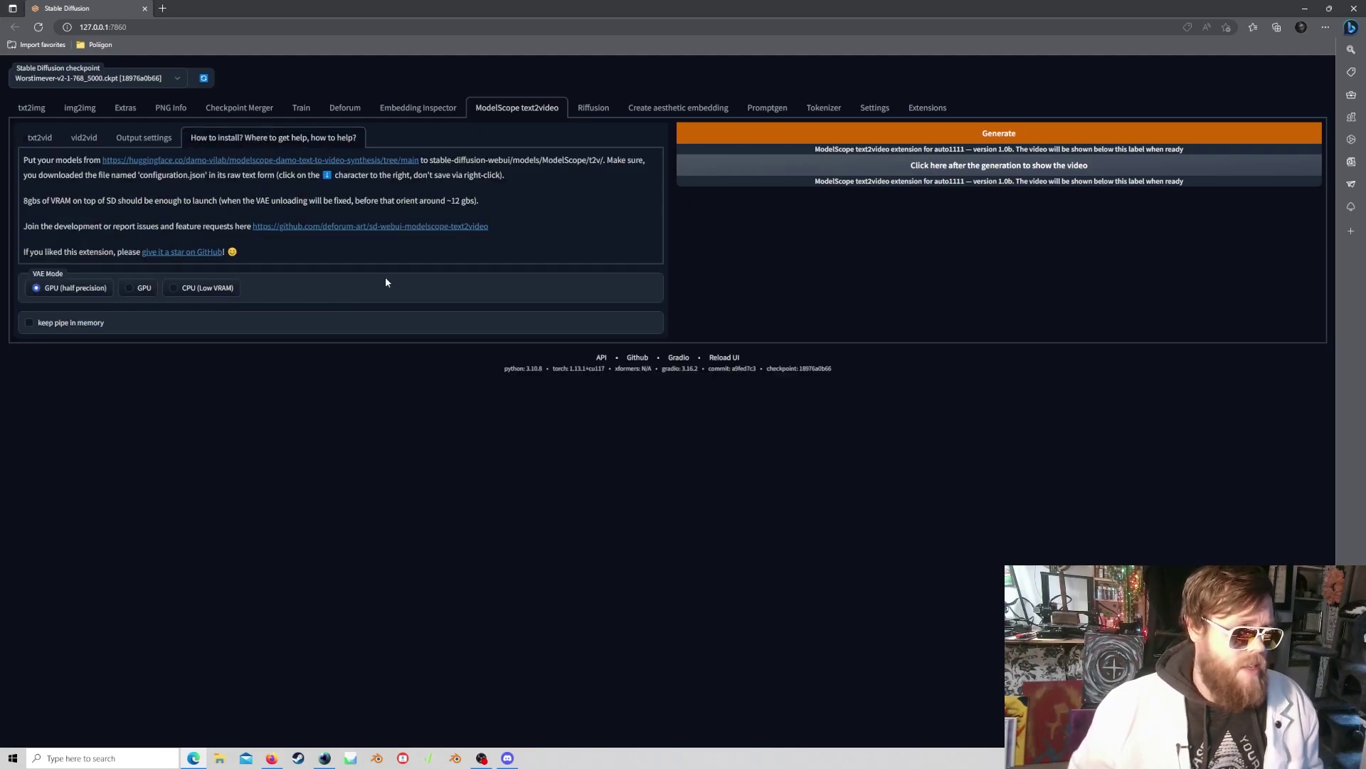
Open the text-to-video model's Files and versions on Hugging Face, then switch to File Explorer.
left_click(111, 161)
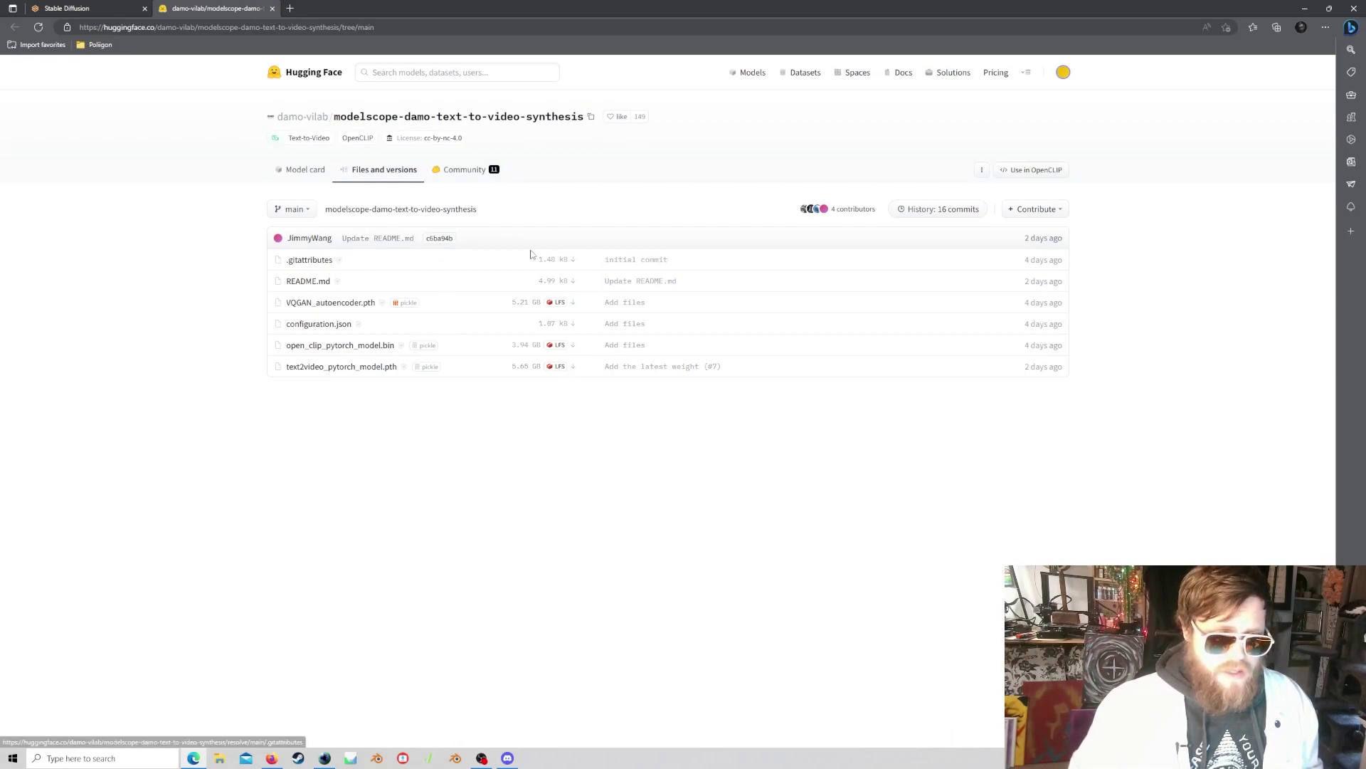
left_click_drag(257, 262, 555, 380)
key("alt+Tab")
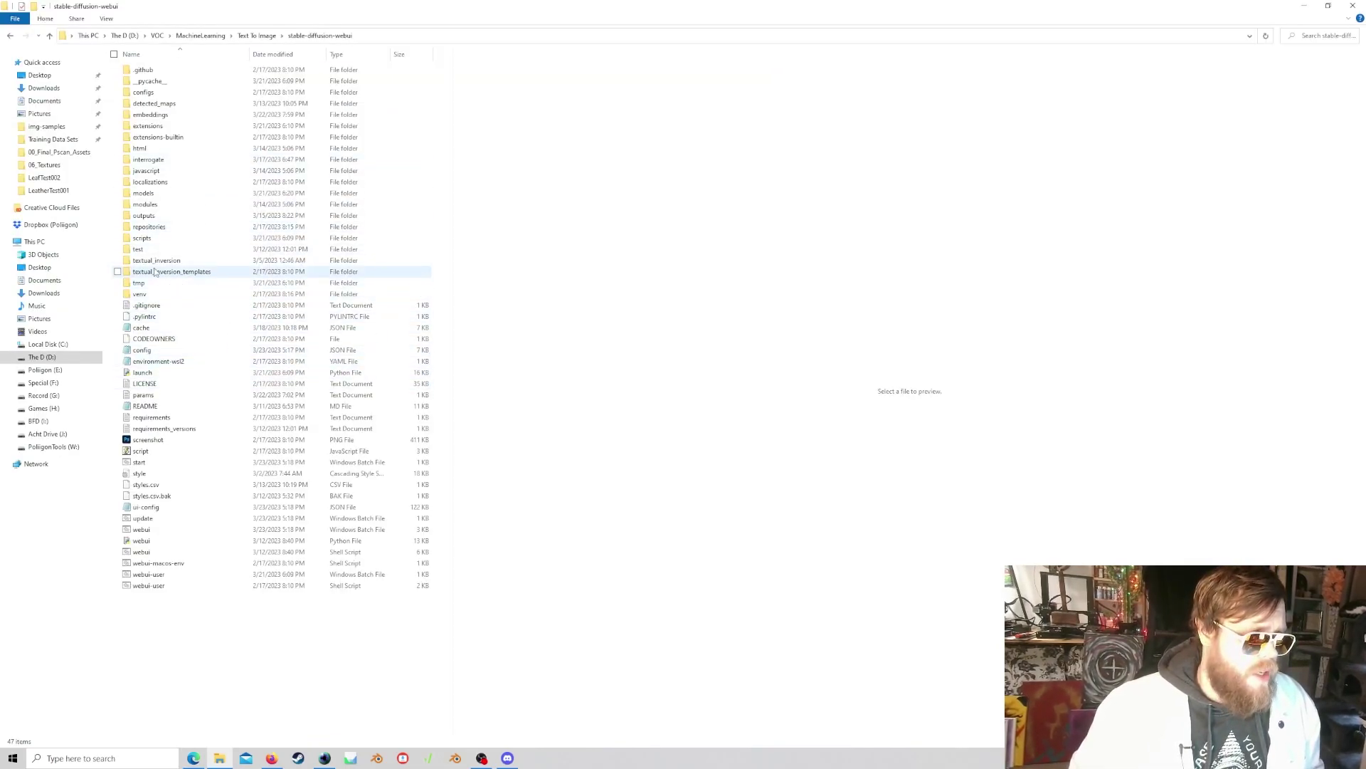
Go into models/ModelScope/t2v and confirm all six model files are there.
double_click(157, 194)
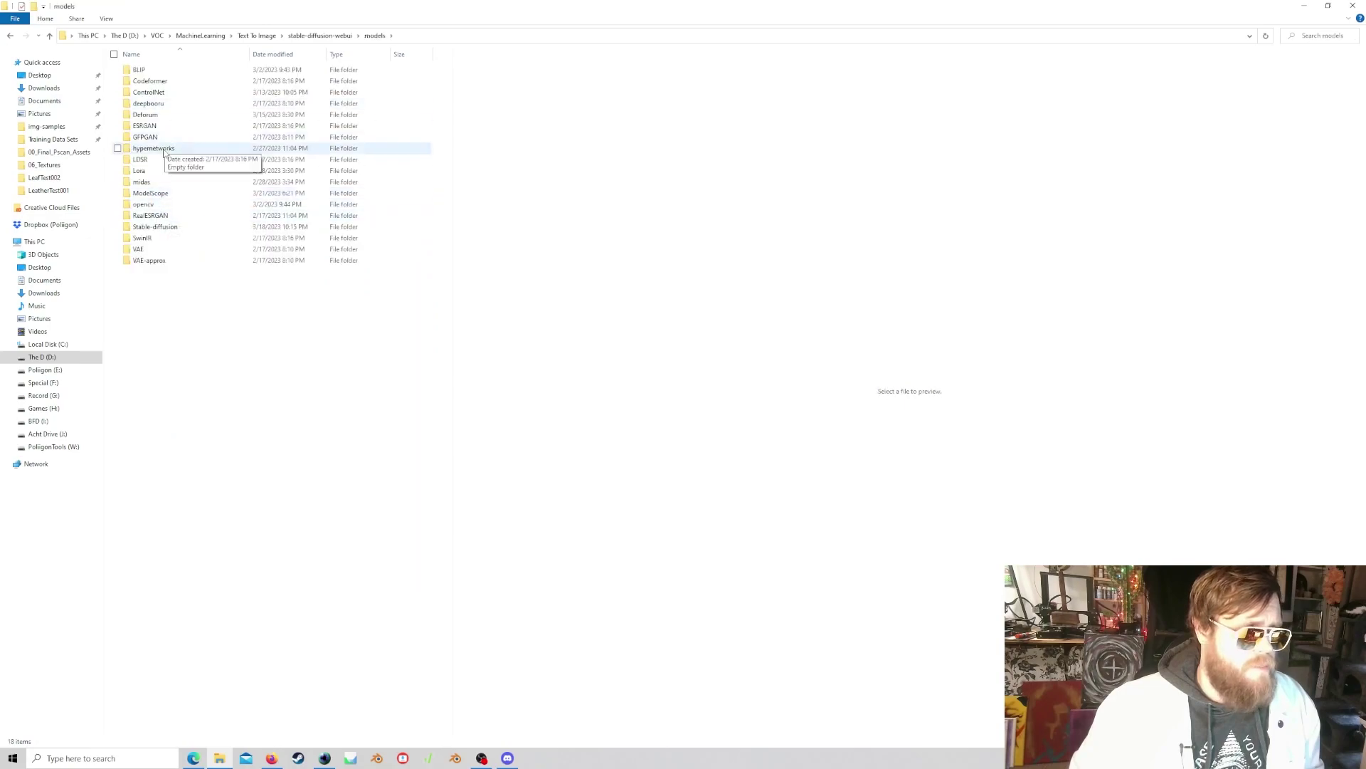
left_click(138, 195)
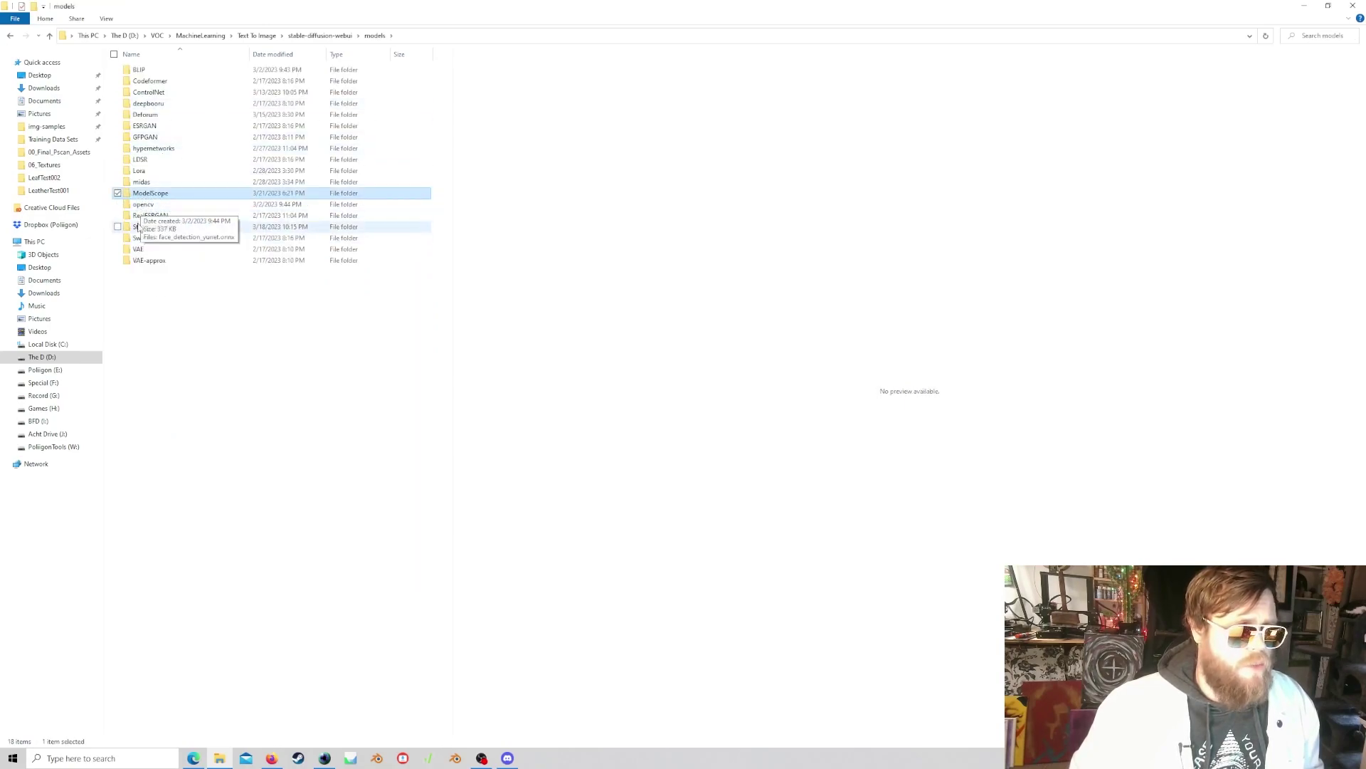
double_click(151, 193)
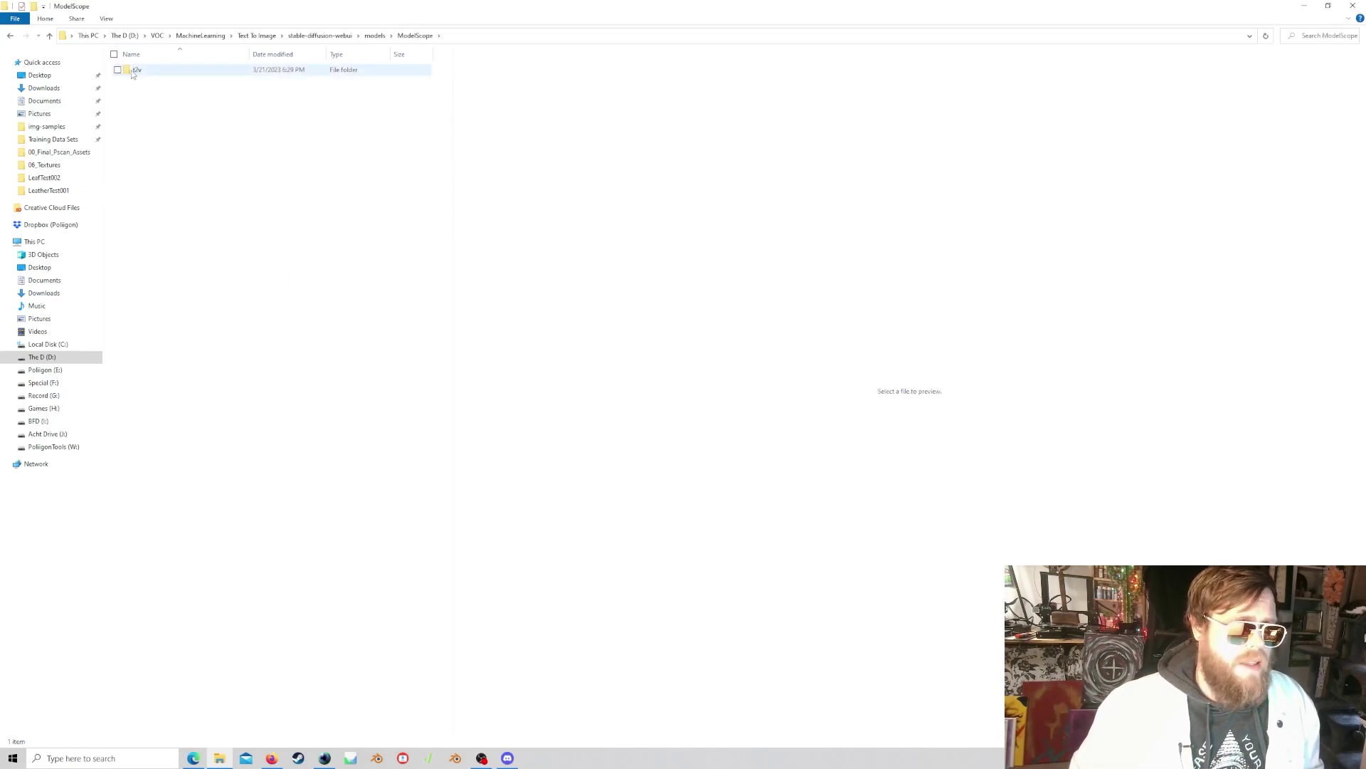
double_click(142, 72)
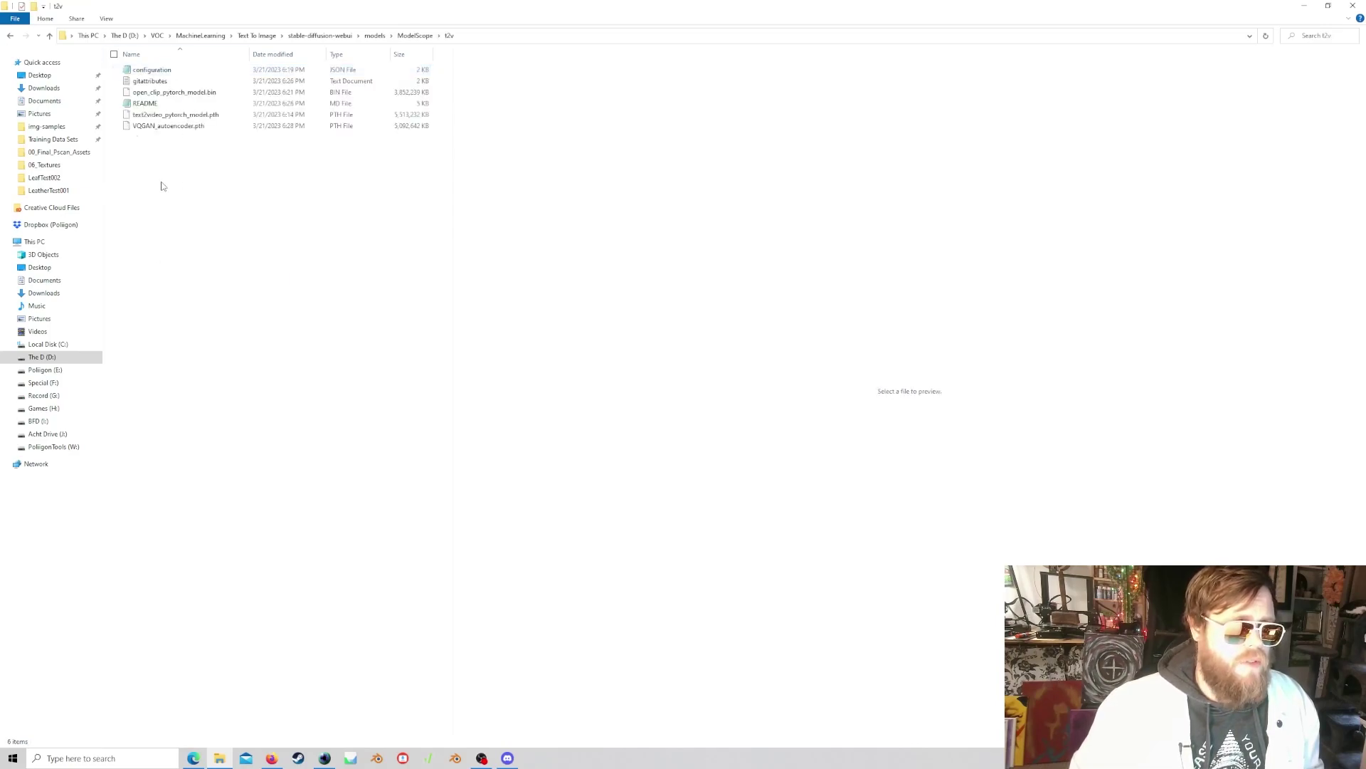
left_click_drag(197, 243, 168, 73)
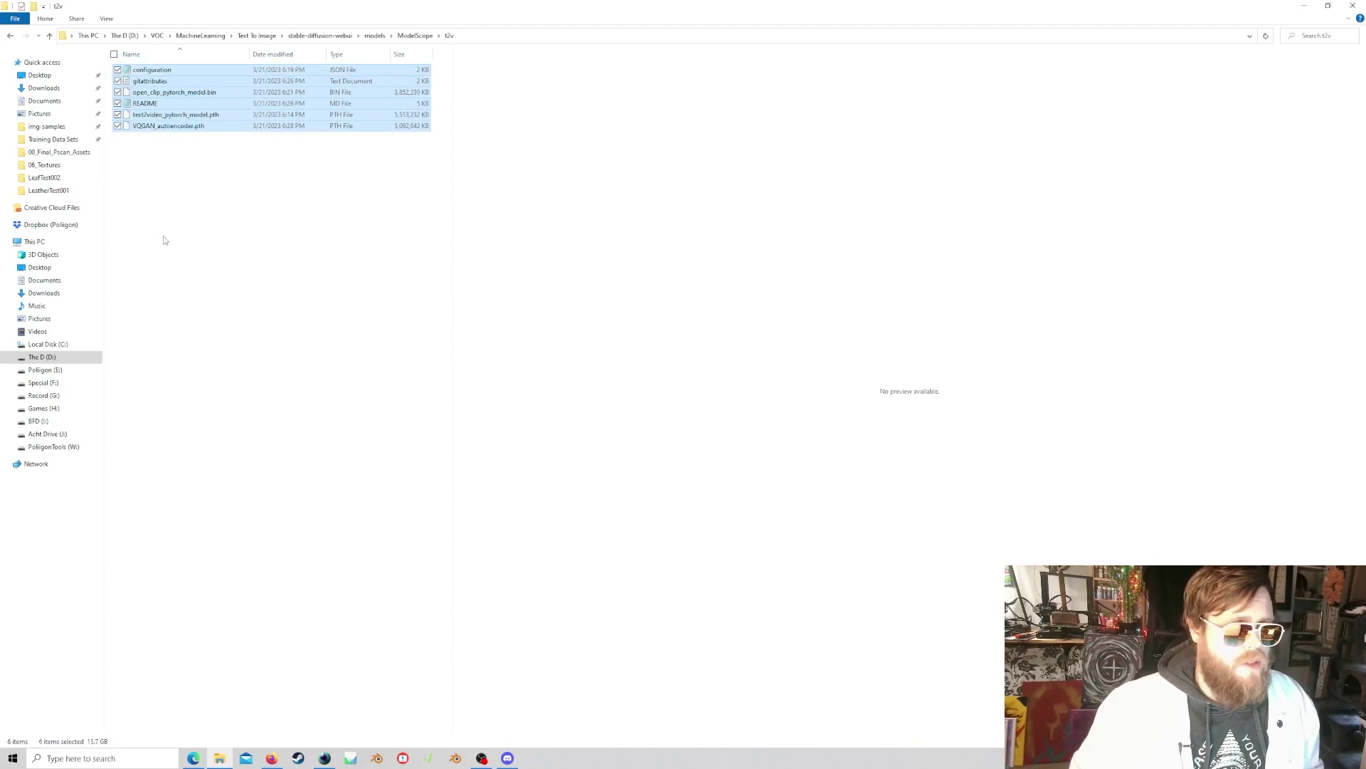
left_click_drag(160, 231, 125, 64)
left_click(190, 264)
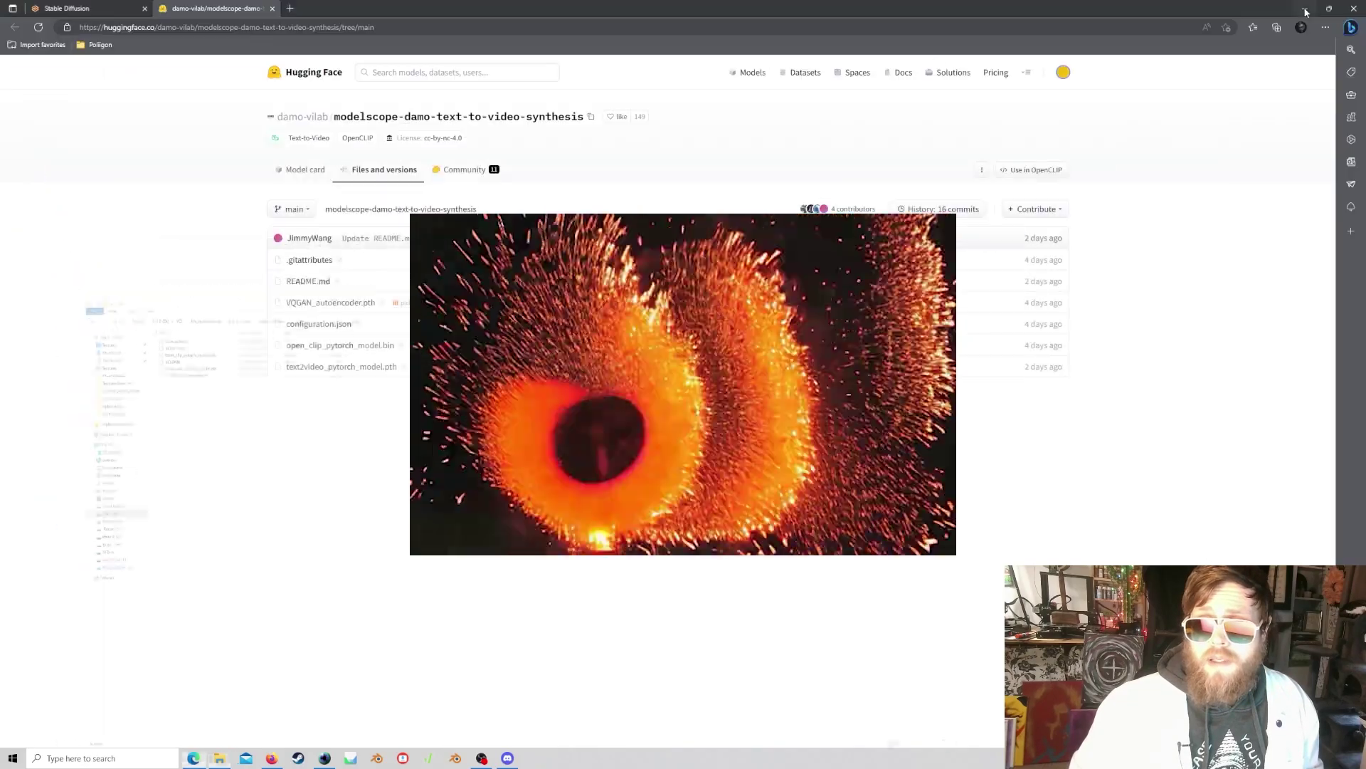
Minimize the Hugging Face browser window to return to the WebUI install help.
left_click(1306, 12)
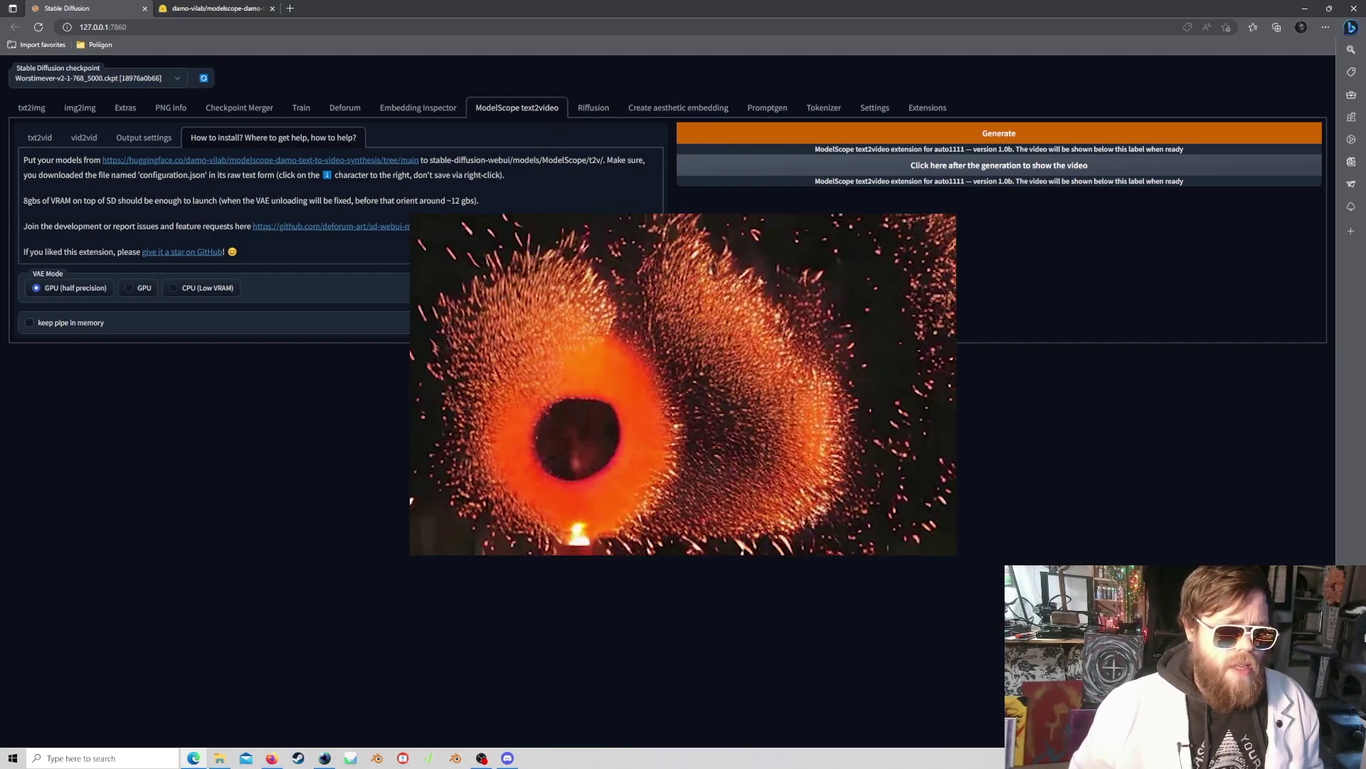
Open ModelScope Output settings and keep the FPS slider at 15 after trying a lower value.
left_click_drag(431, 159, 604, 159)
left_click(207, 213)
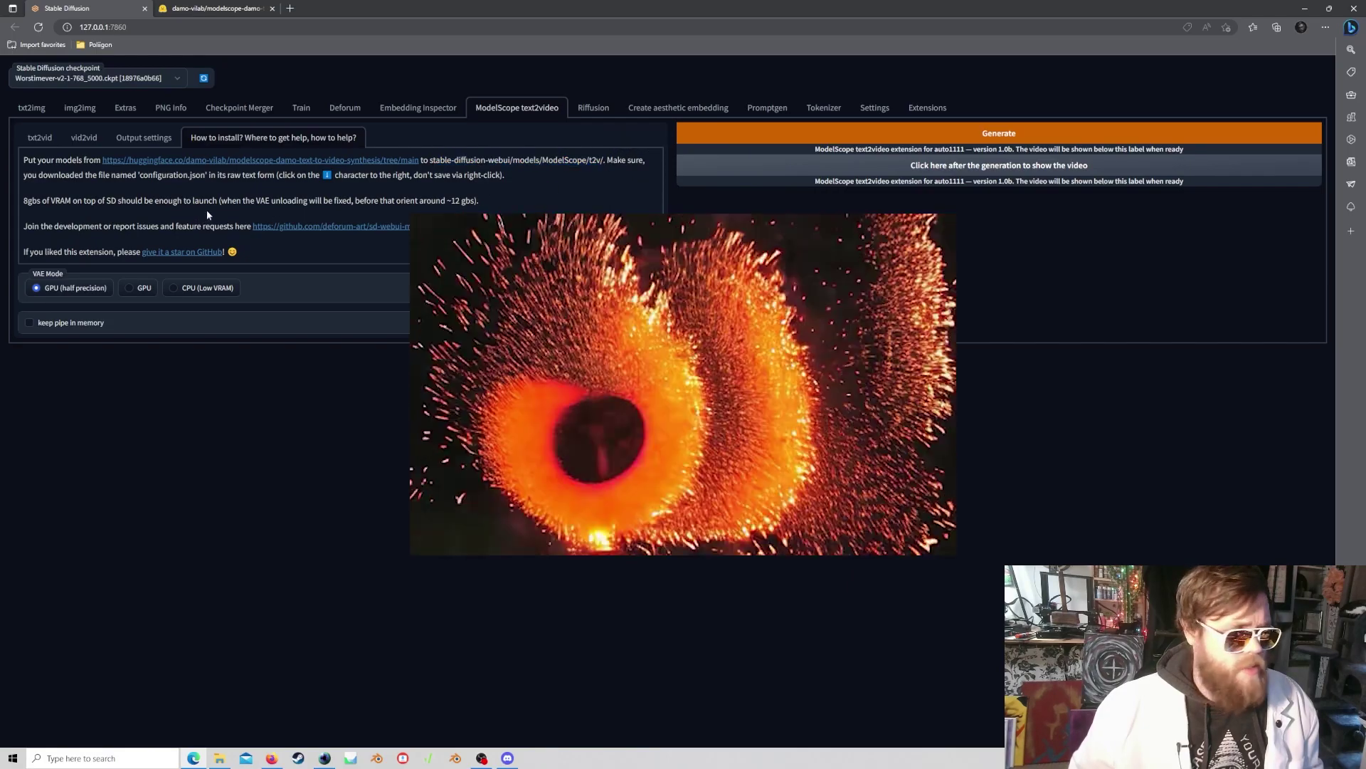
left_click(144, 137)
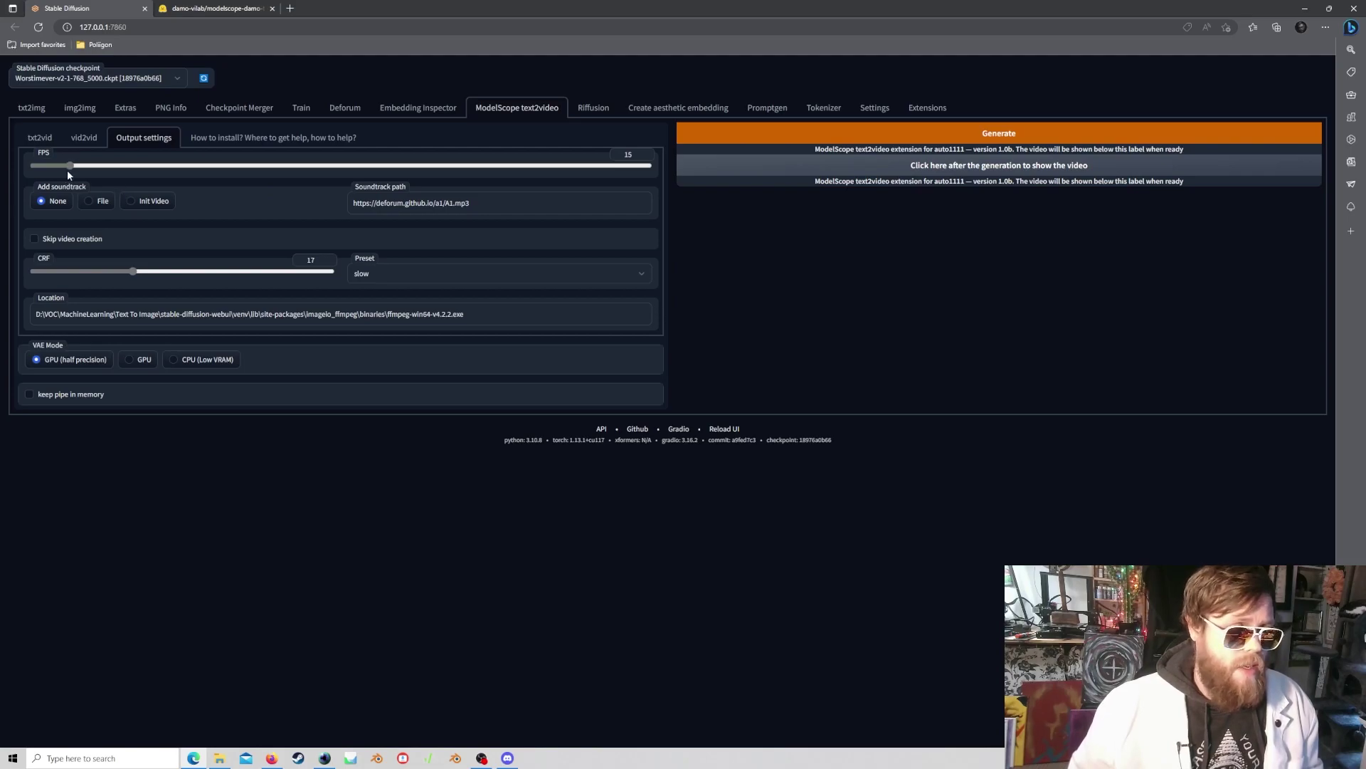
left_click_drag(69, 166, 59, 167)
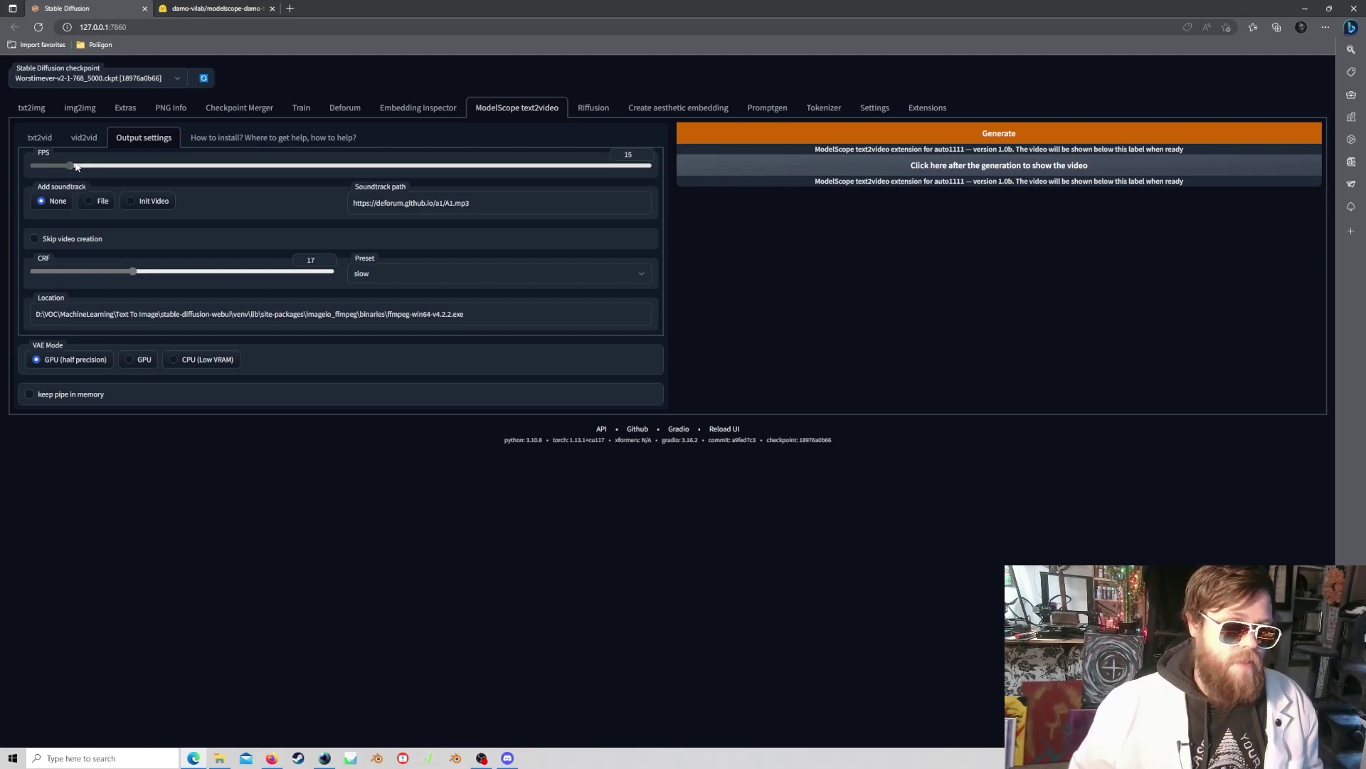
left_click(69, 165)
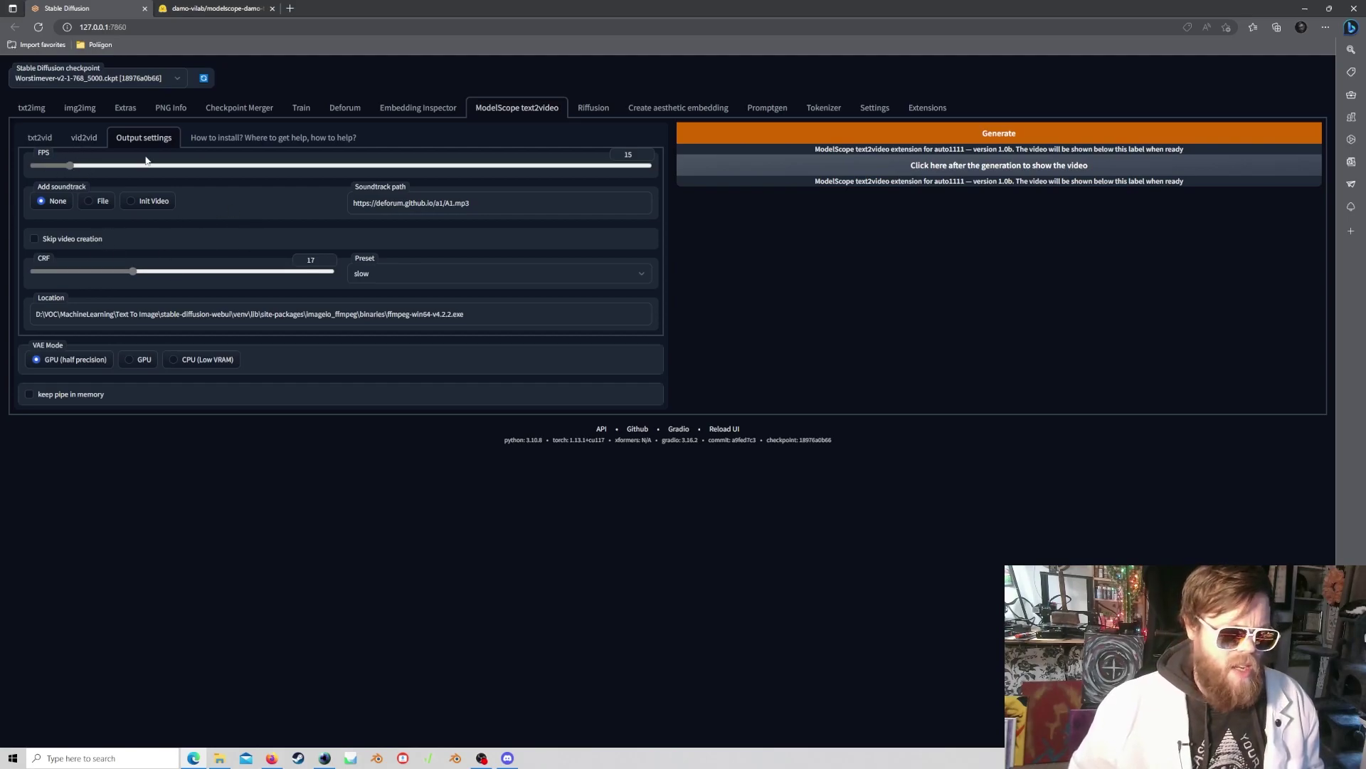
Switch to the vid2vid sub-tab showing the empty video upload form.
left_click(84, 138)
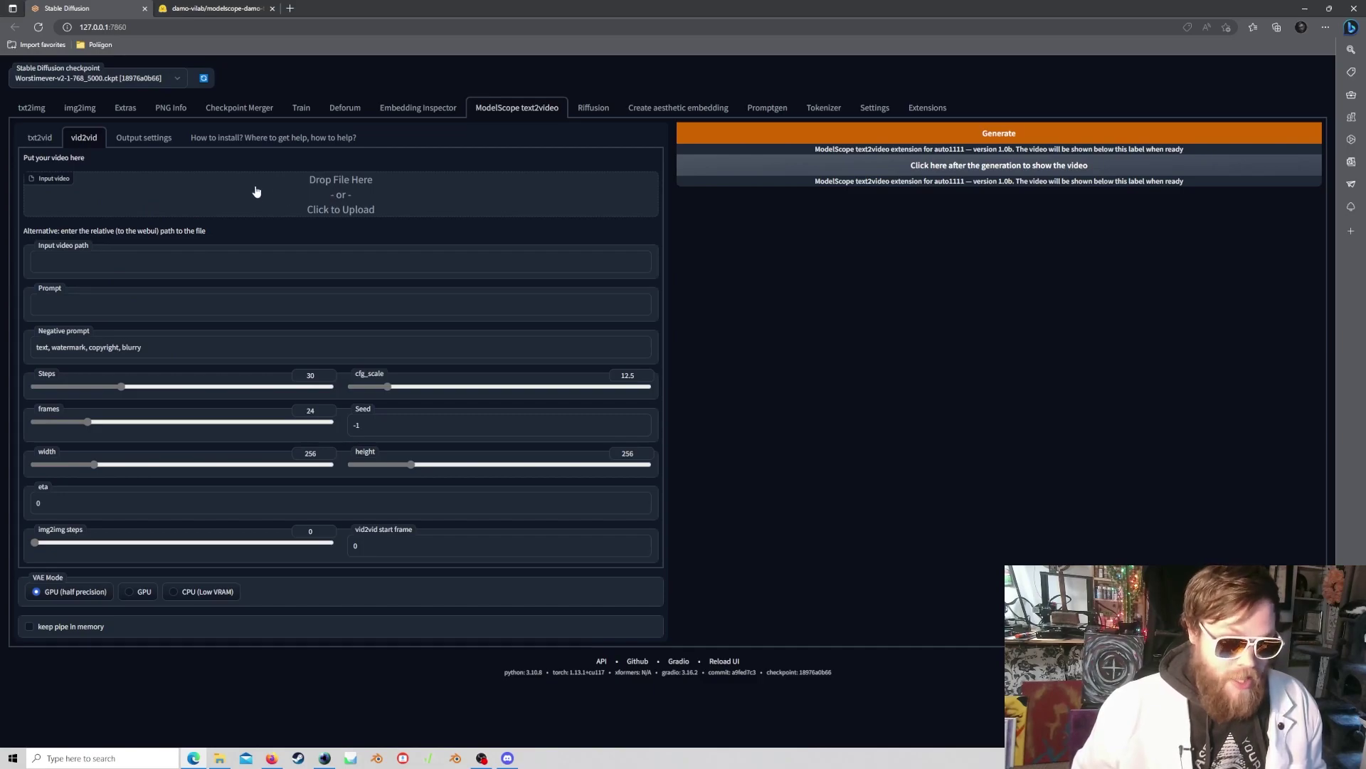
On the txt2vid form, set width 512 and height 320 and enter the prompt 'Robot dancing zoom out 3d'.
left_click(41, 138)
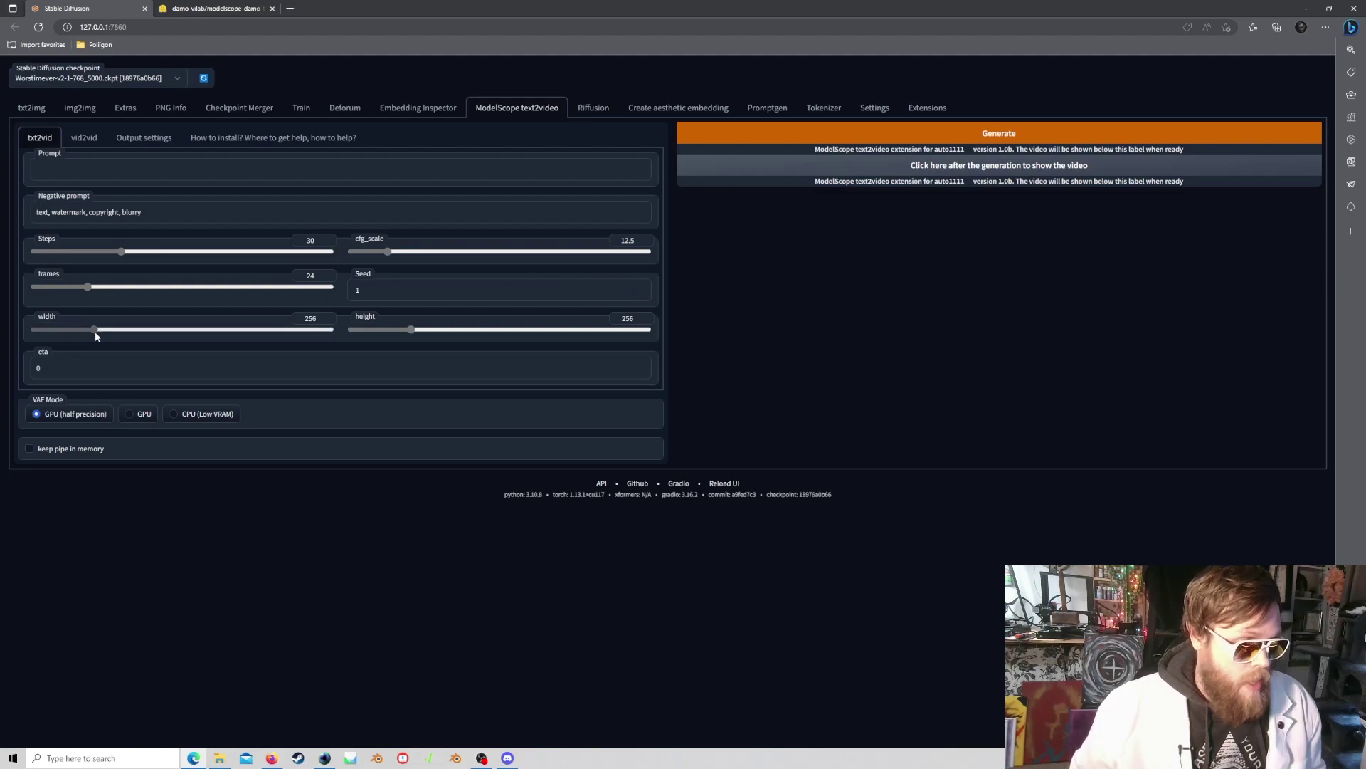
left_click_drag(96, 331, 173, 330)
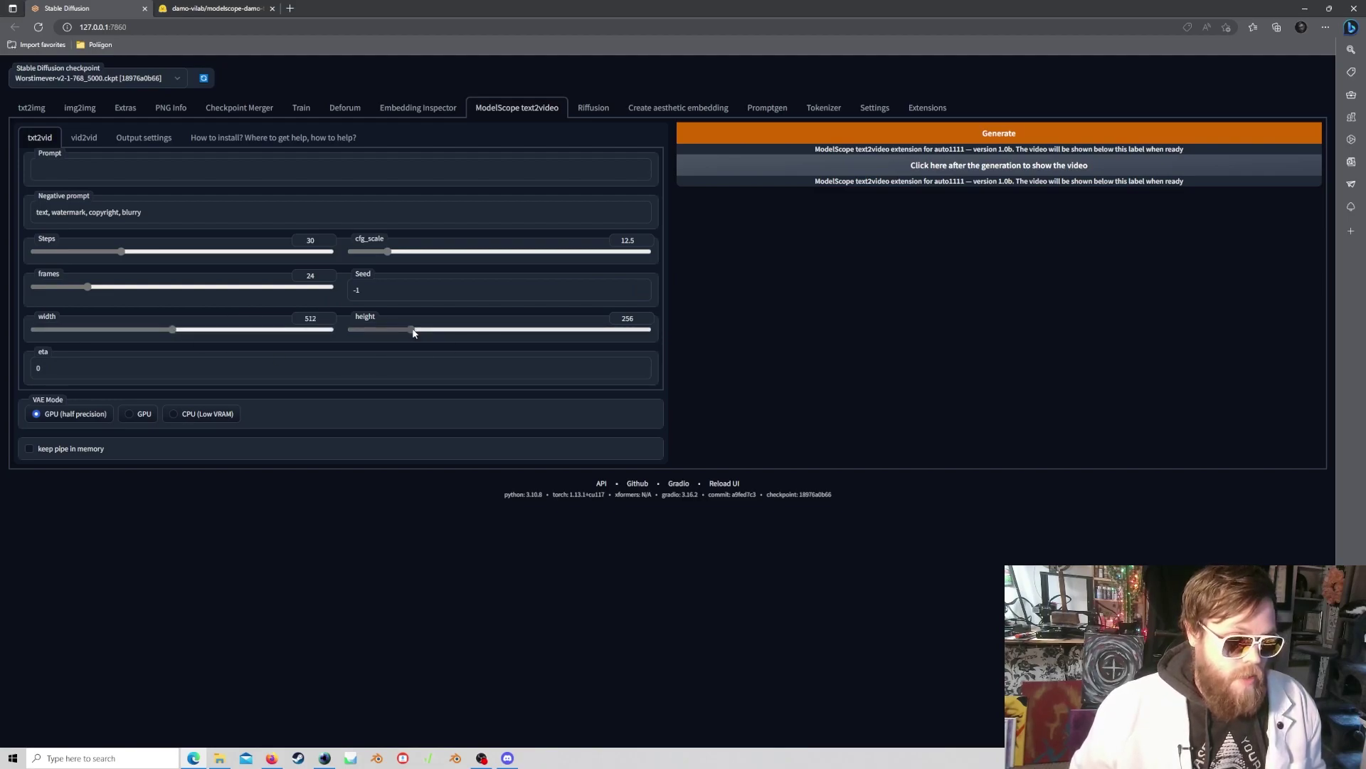
mouse_move(412, 330)
left_mouse_down()
mouse_move(459, 336)
mouse_move(431, 333)
left_mouse_up()
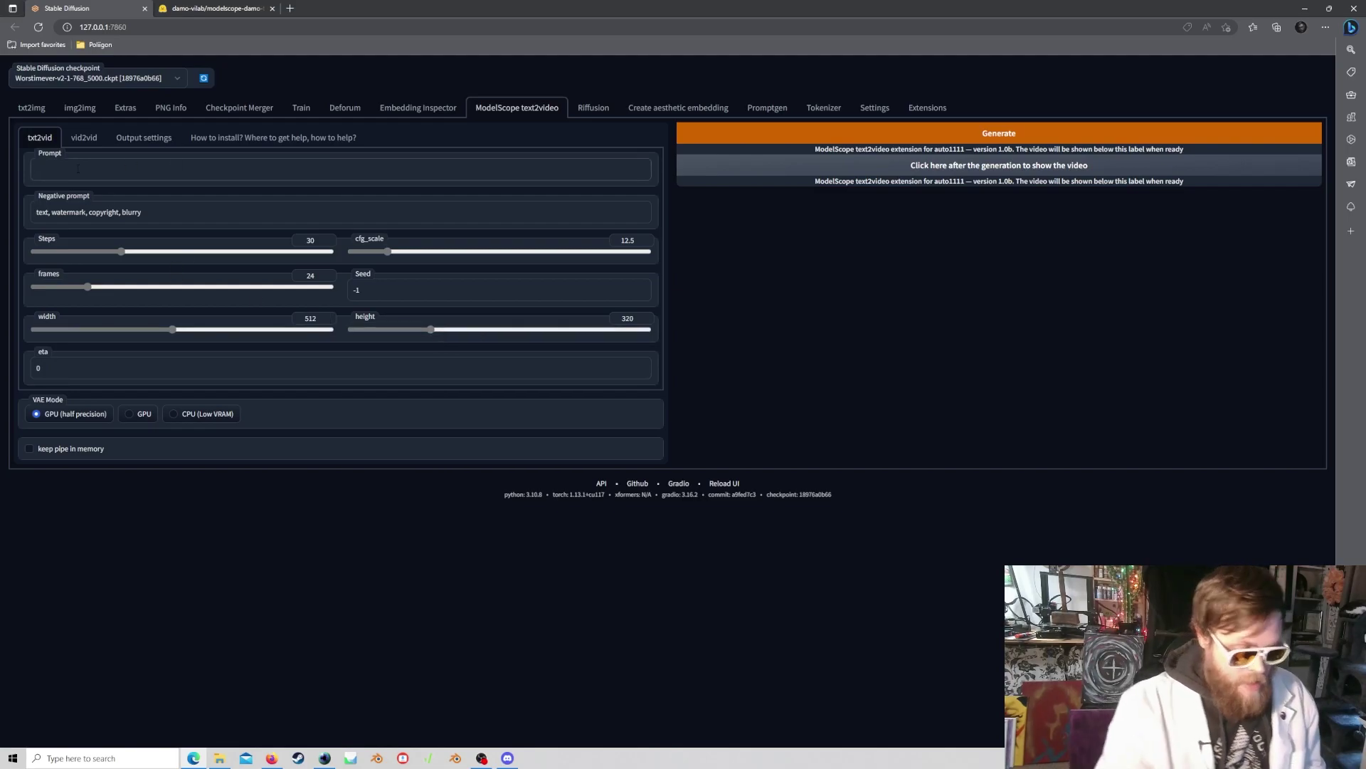
type("Robot")
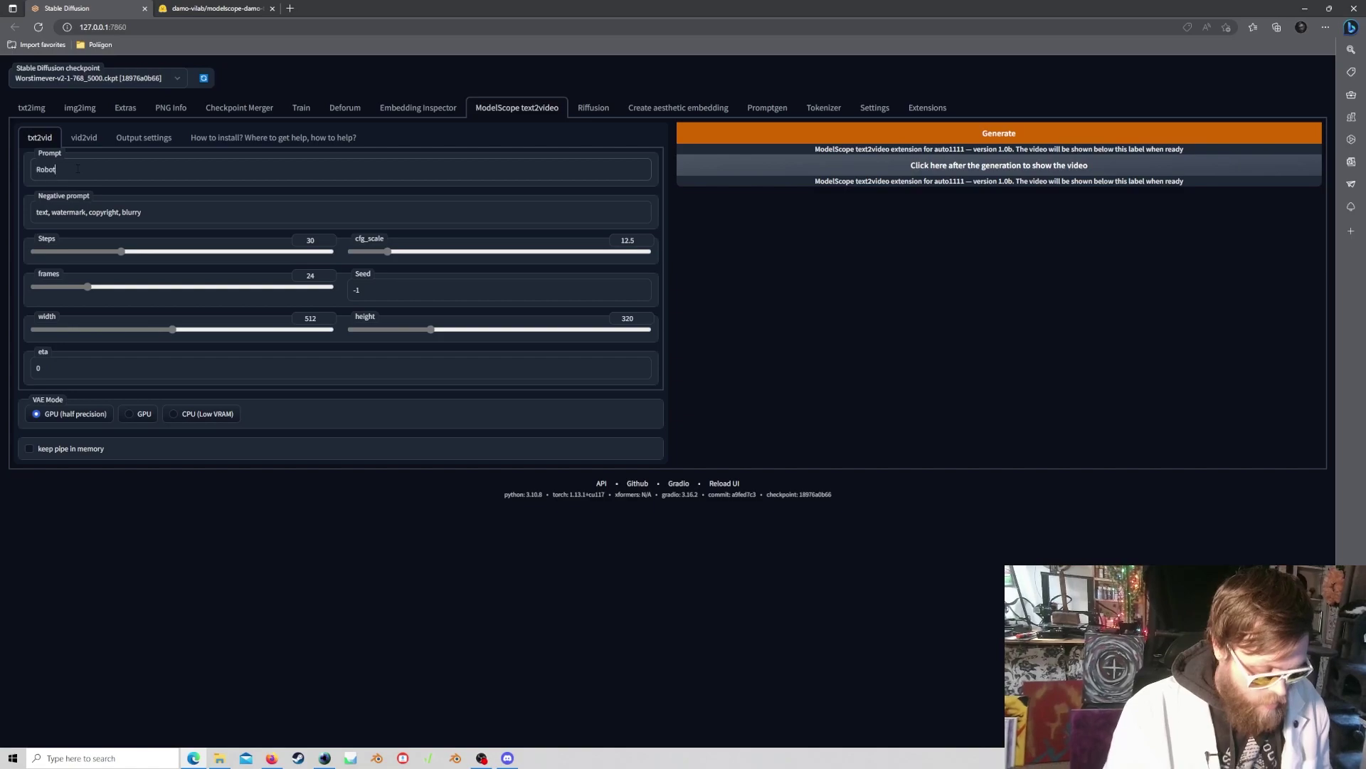
type(" dancing")
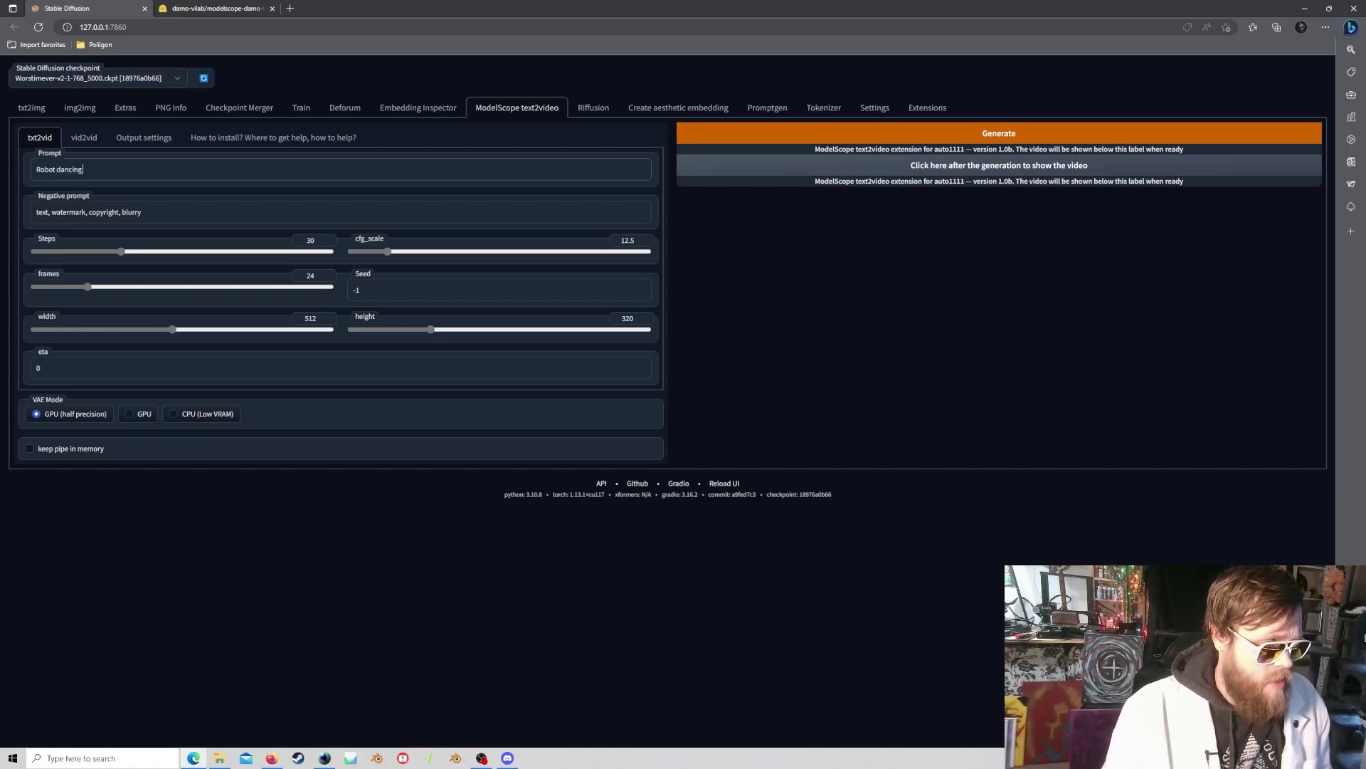
type(" zoom out 3d")
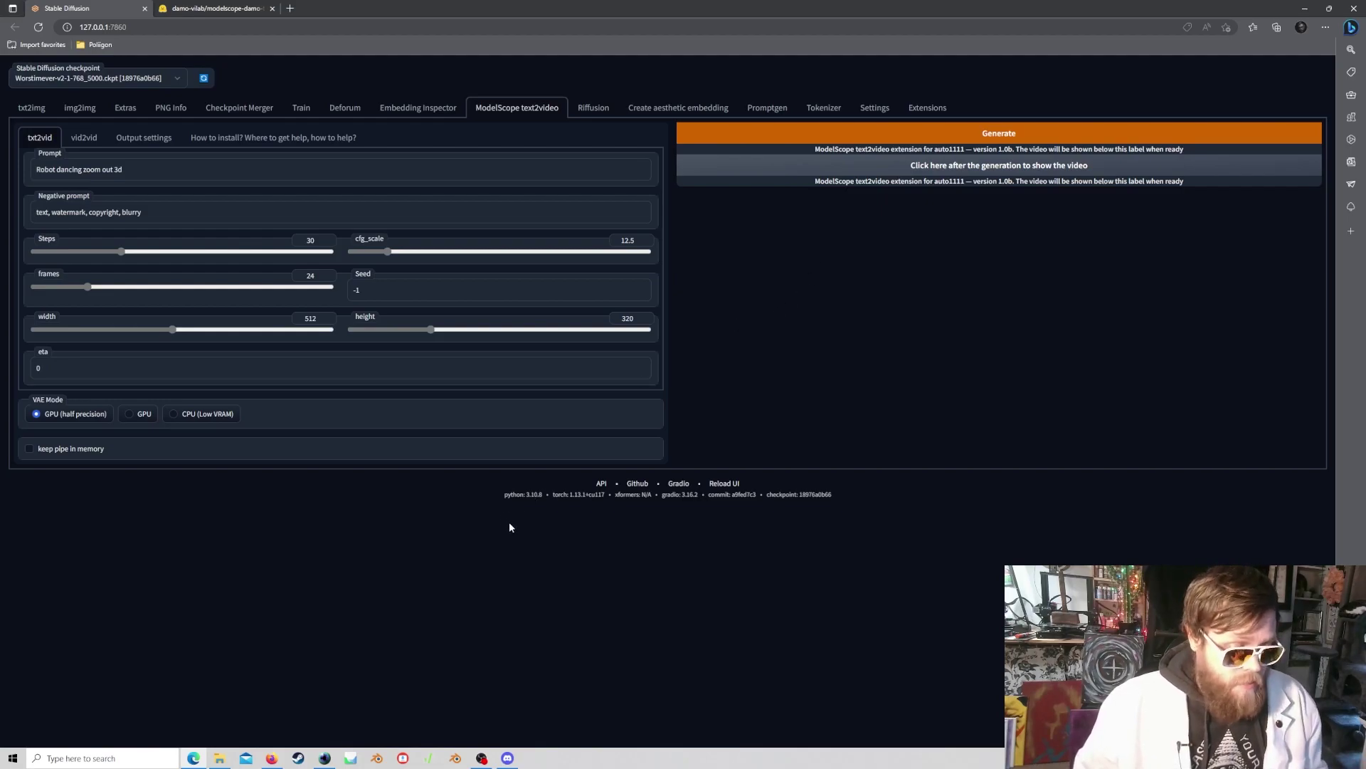
Widen and reposition the Stable Diffusion console, then watch the log until the video saves to outputs.
left_click(325, 758)
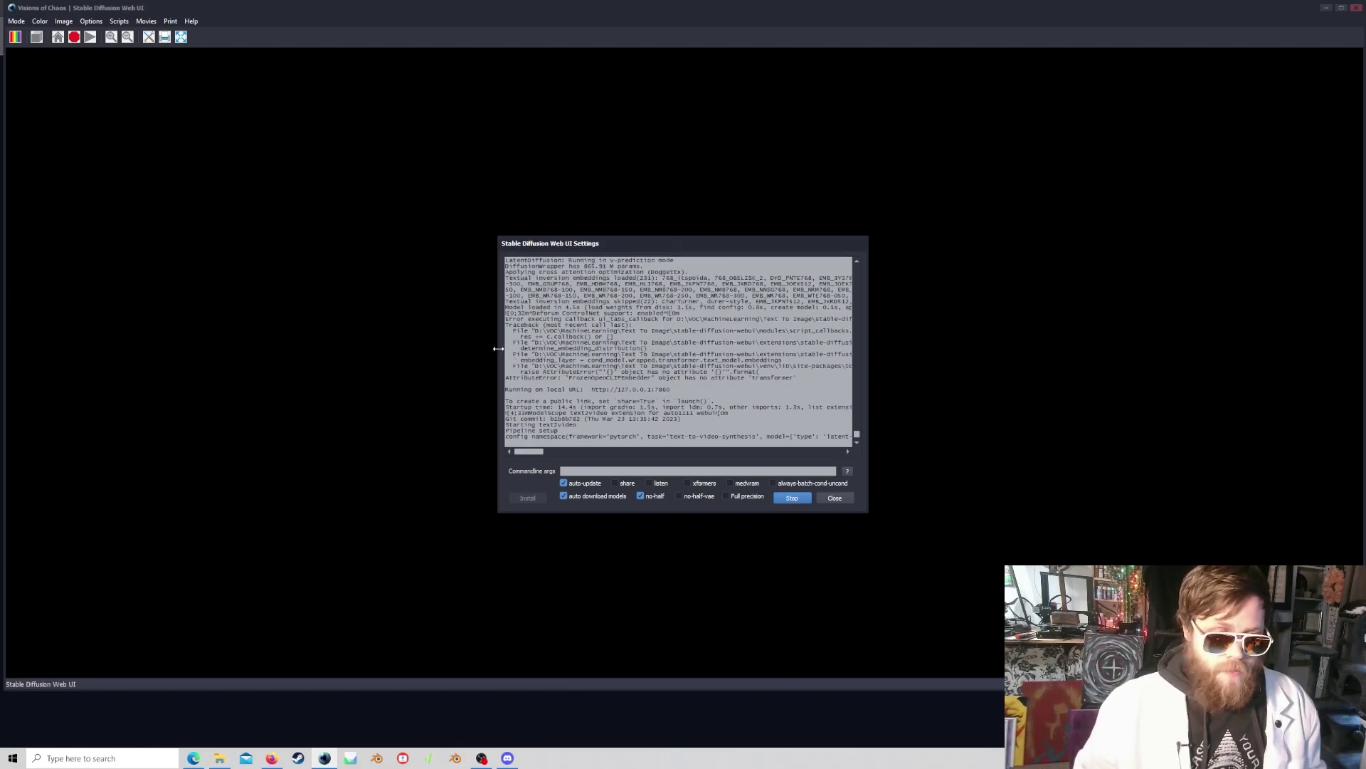
left_click_drag(498, 349, 155, 348)
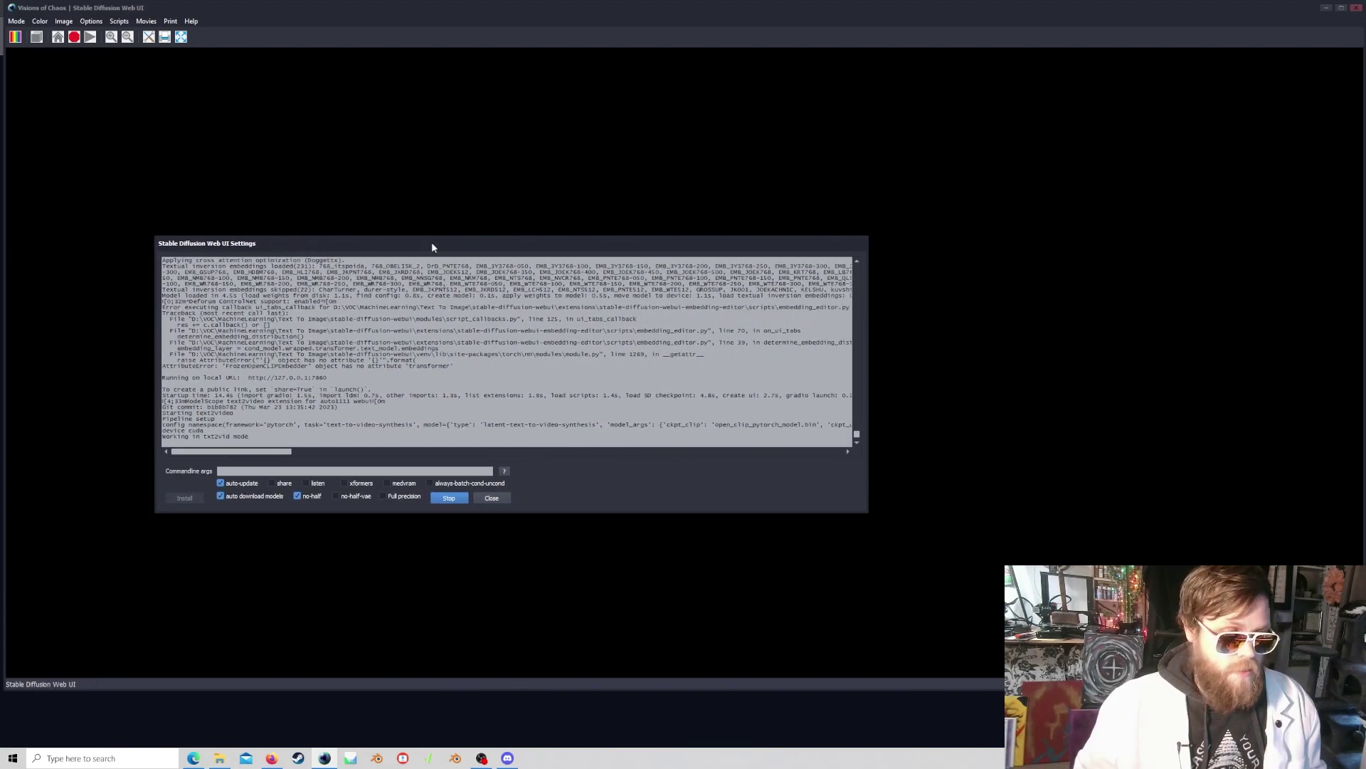
left_click_drag(437, 251, 518, 244)
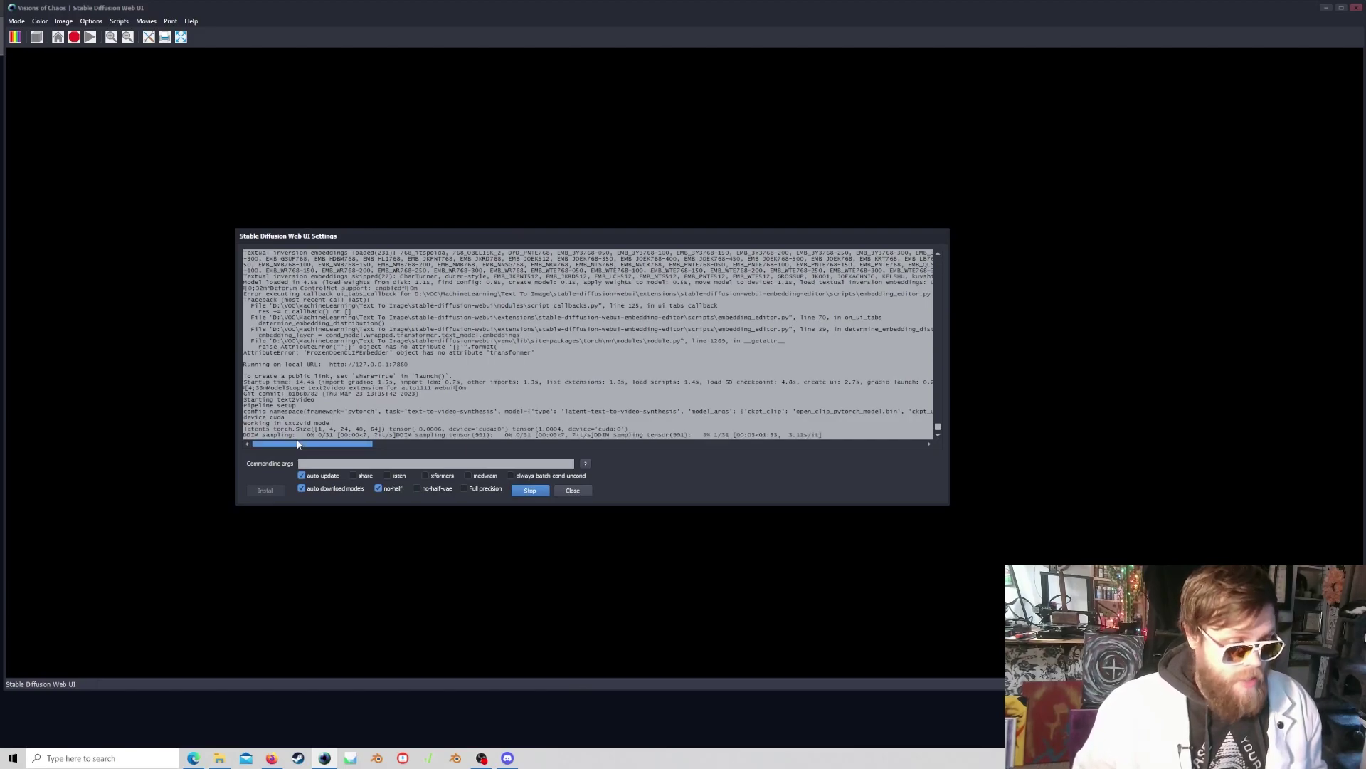
mouse_move(297, 445)
left_mouse_down()
mouse_move(343, 446)
mouse_move(297, 445)
left_mouse_up()
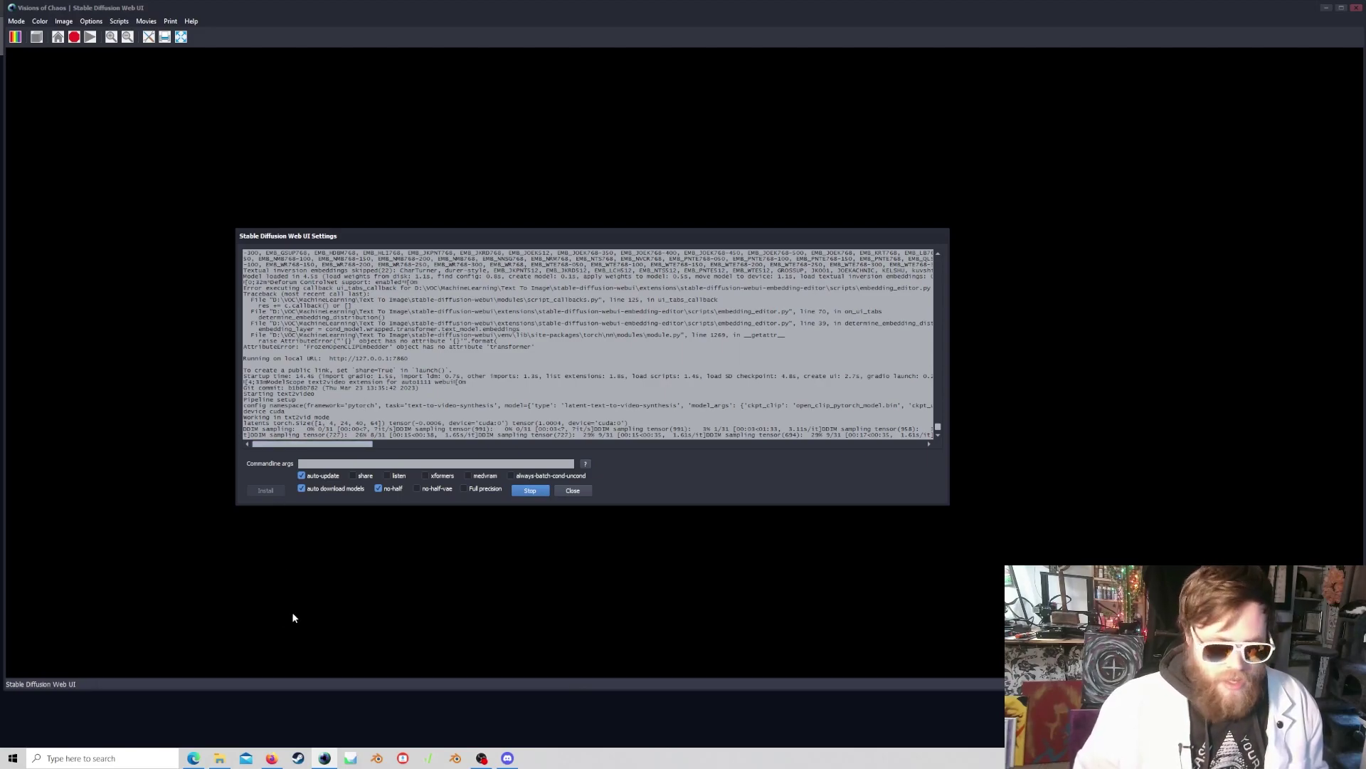
key("alt+Tab")
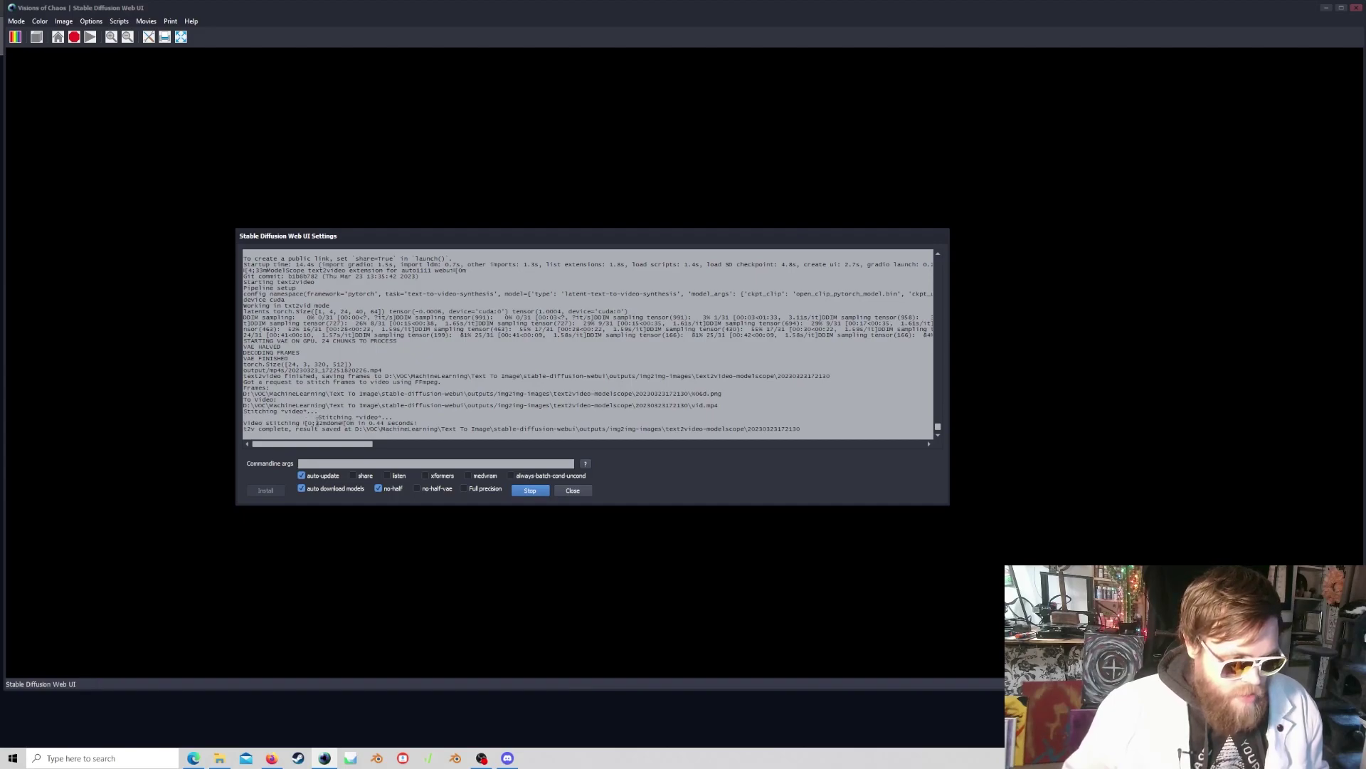
left_click_drag(307, 427, 524, 430)
left_click(322, 594)
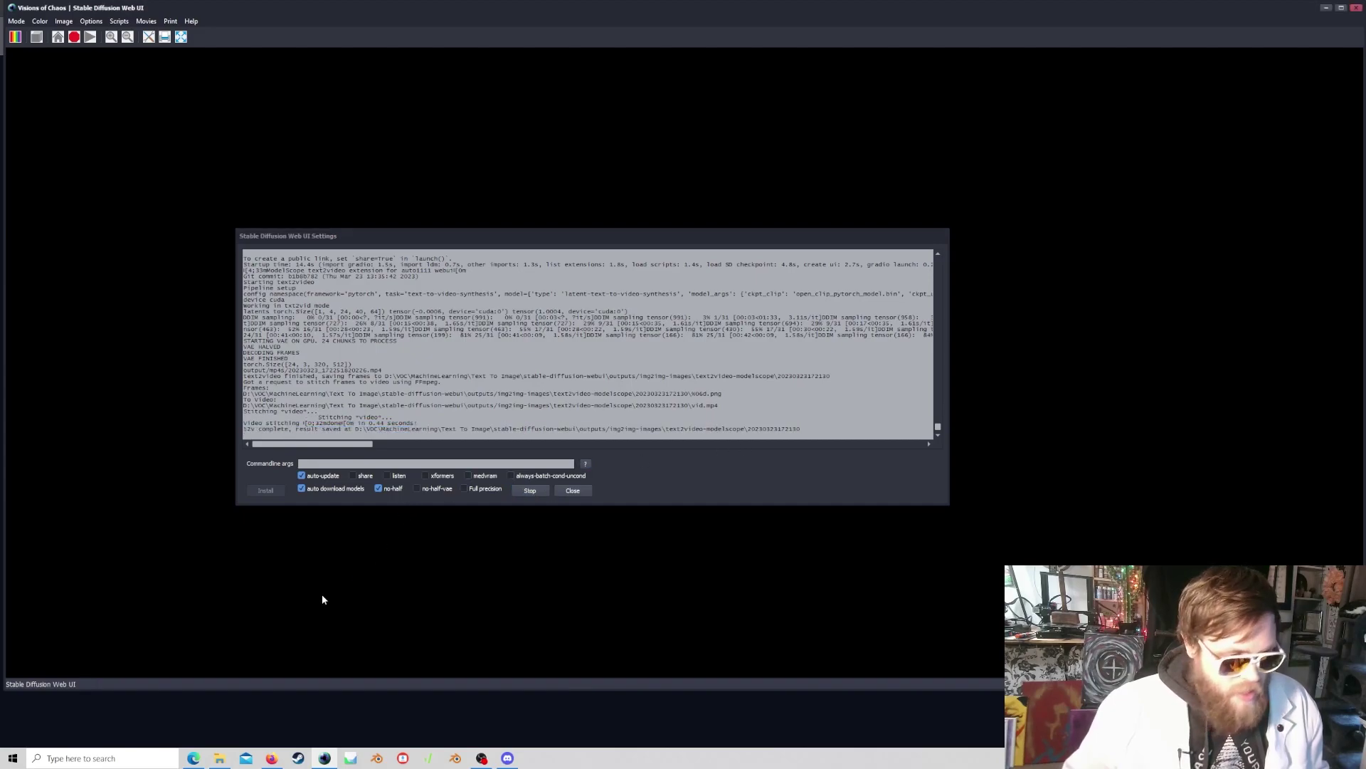
Back in the browser, display the generated clip of two robots dancing.
left_click(194, 758)
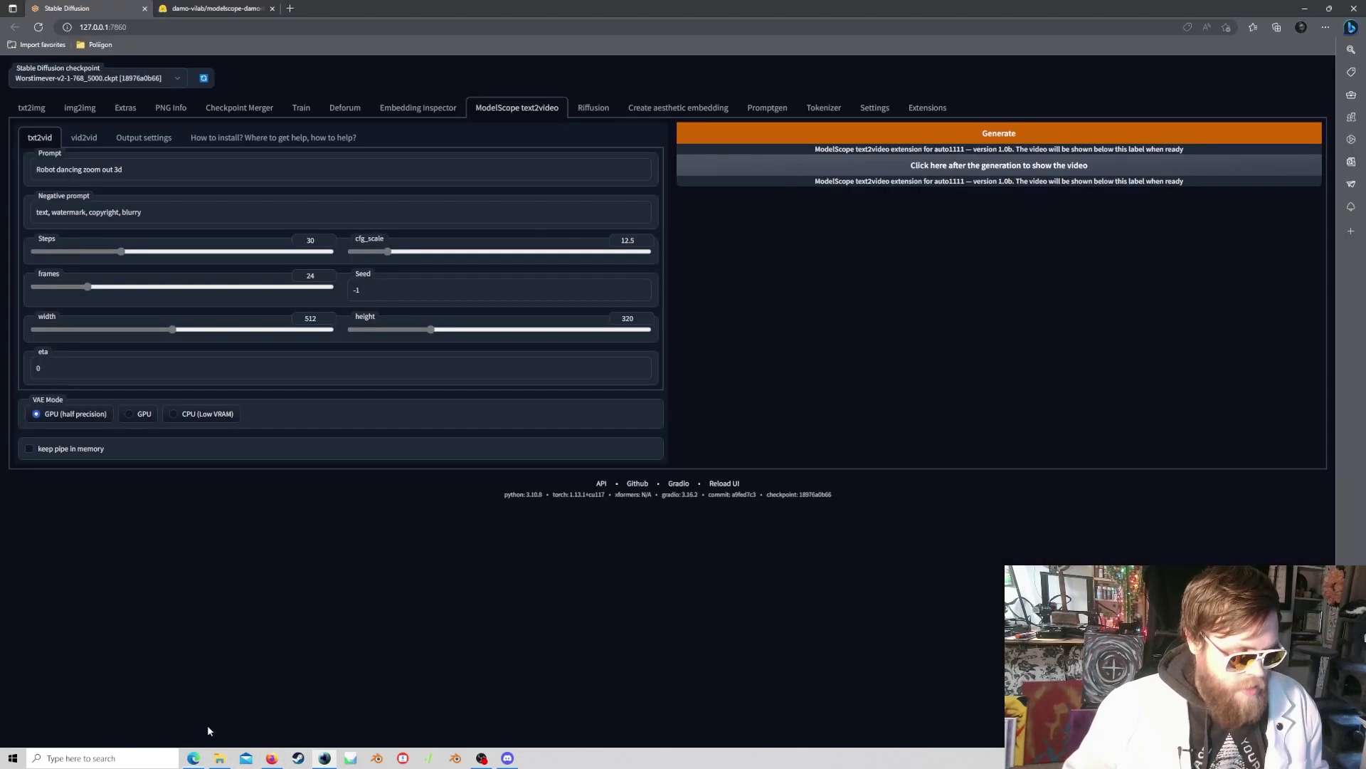
left_click(930, 168)
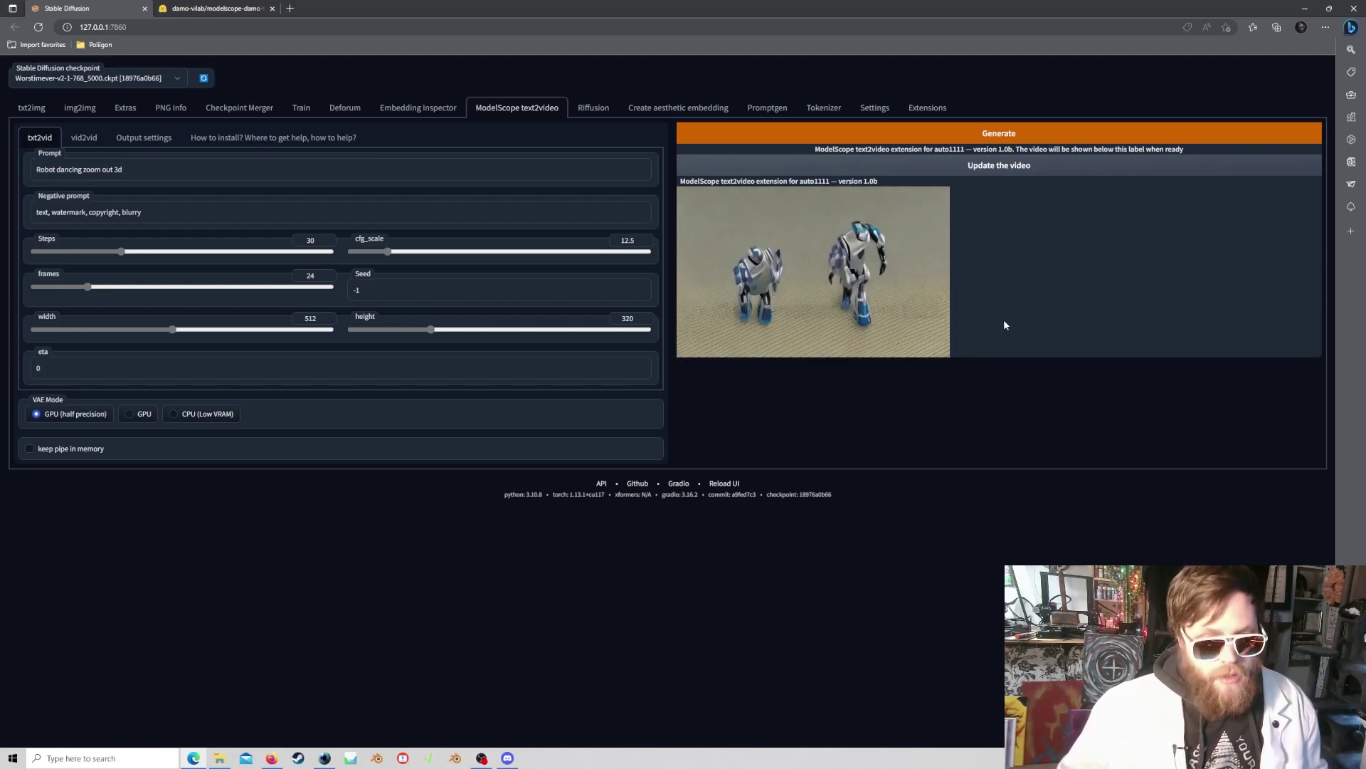
left_click(34, 212)
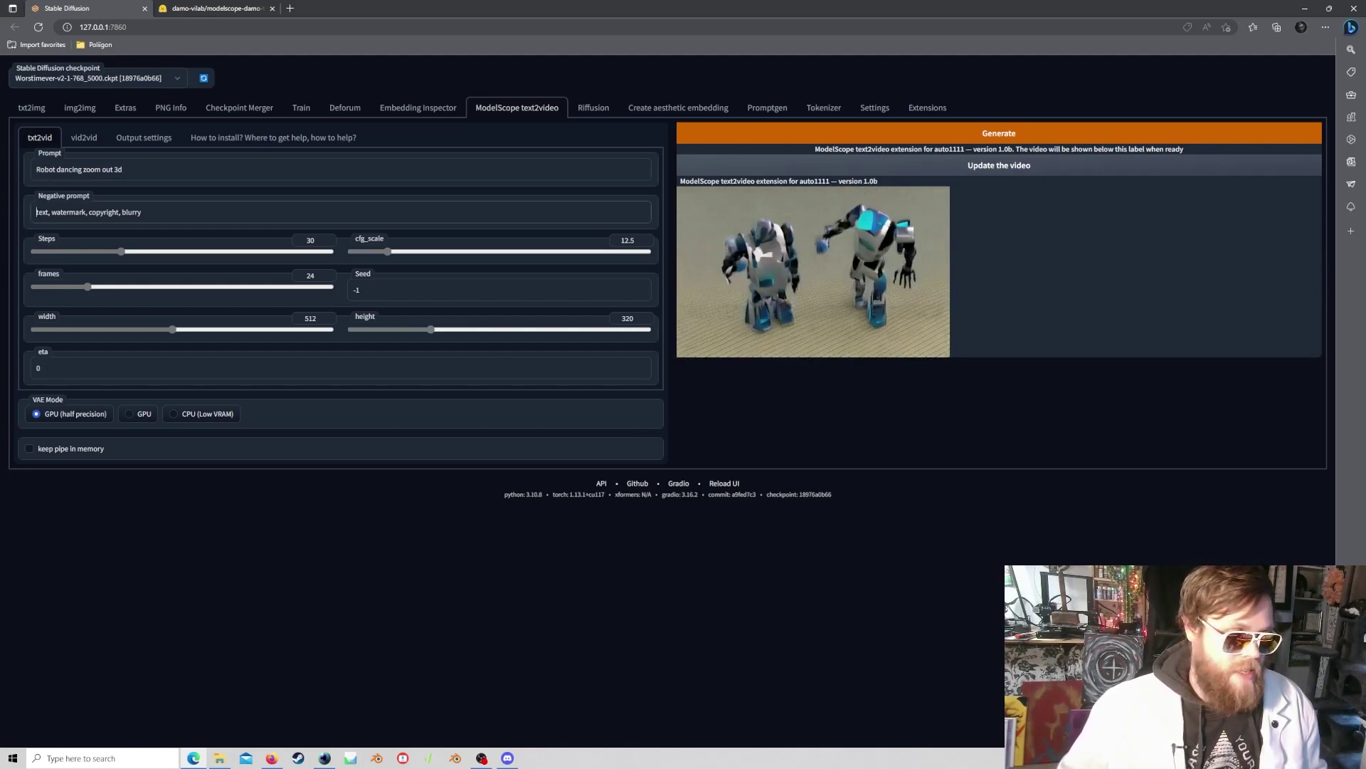
type("Sht")
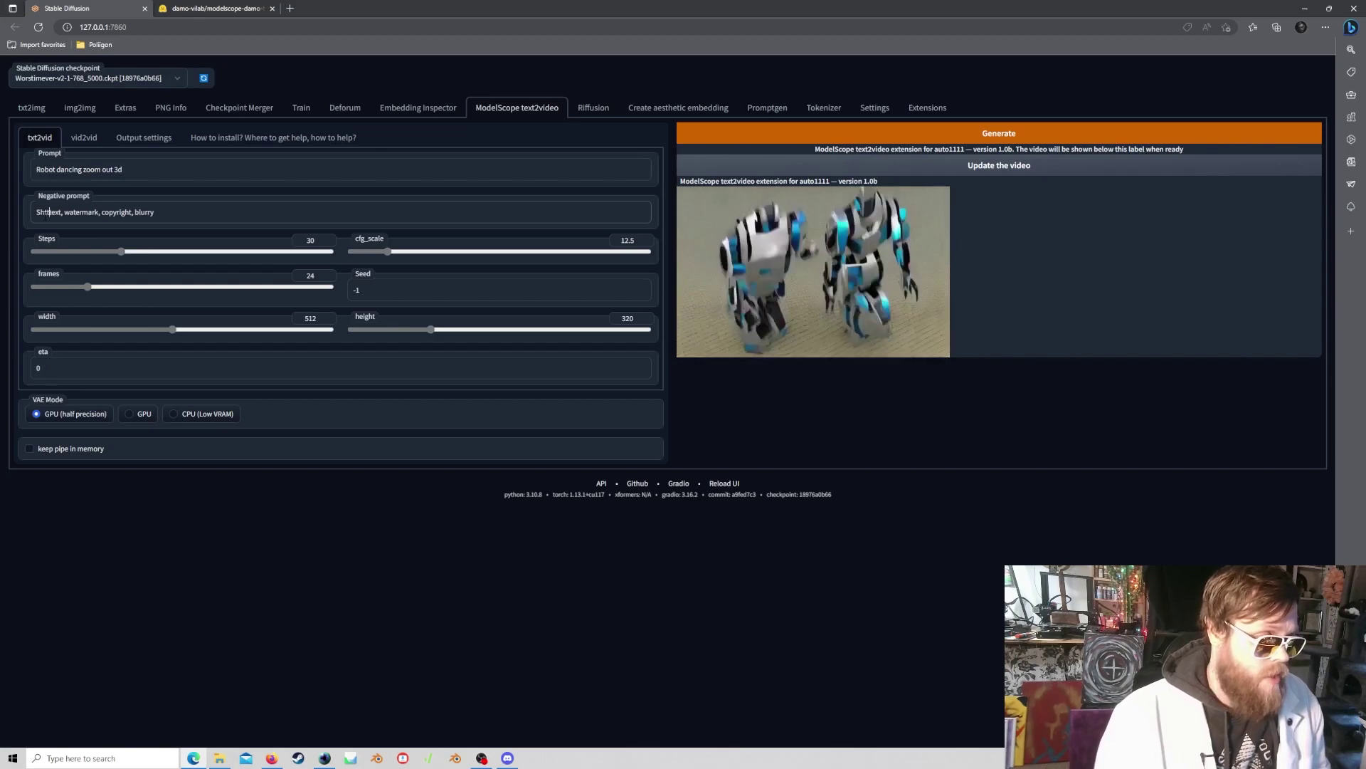
type("ters")
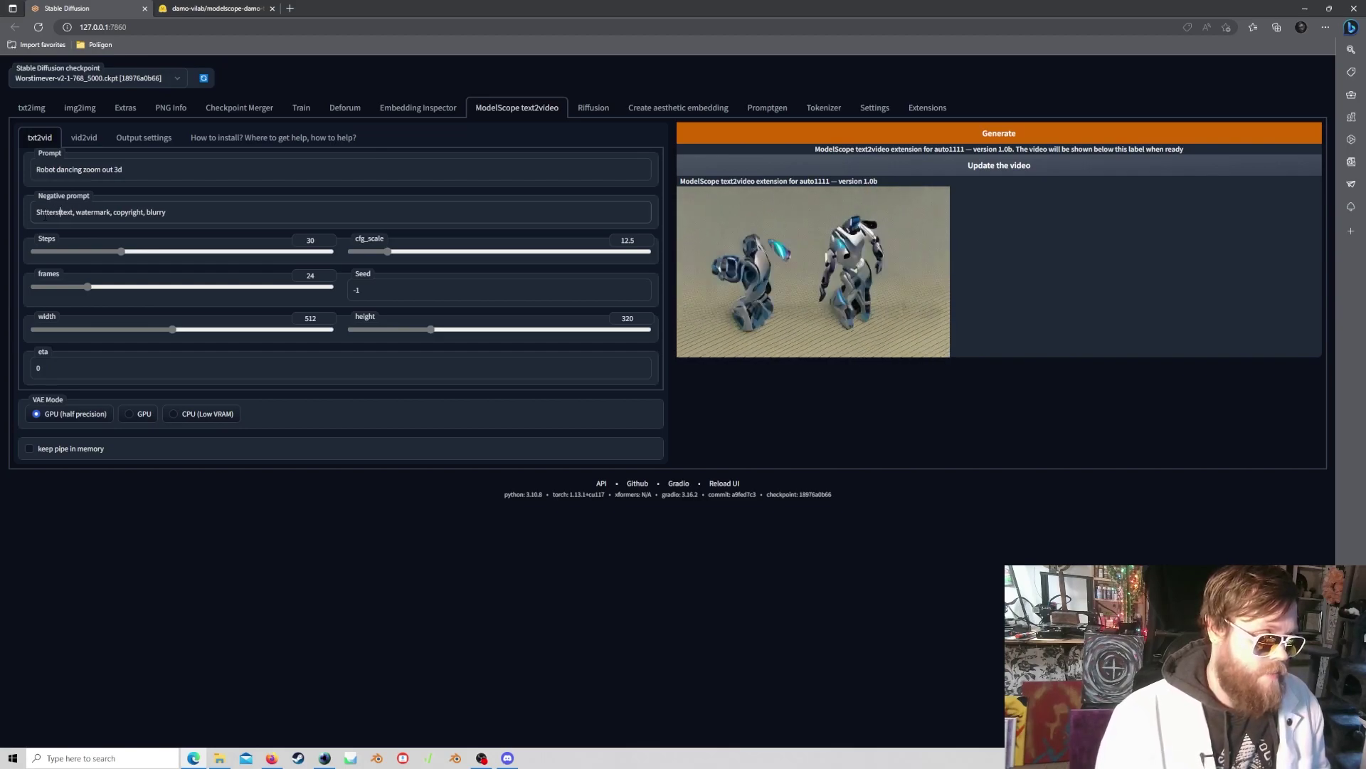
type("tock,")
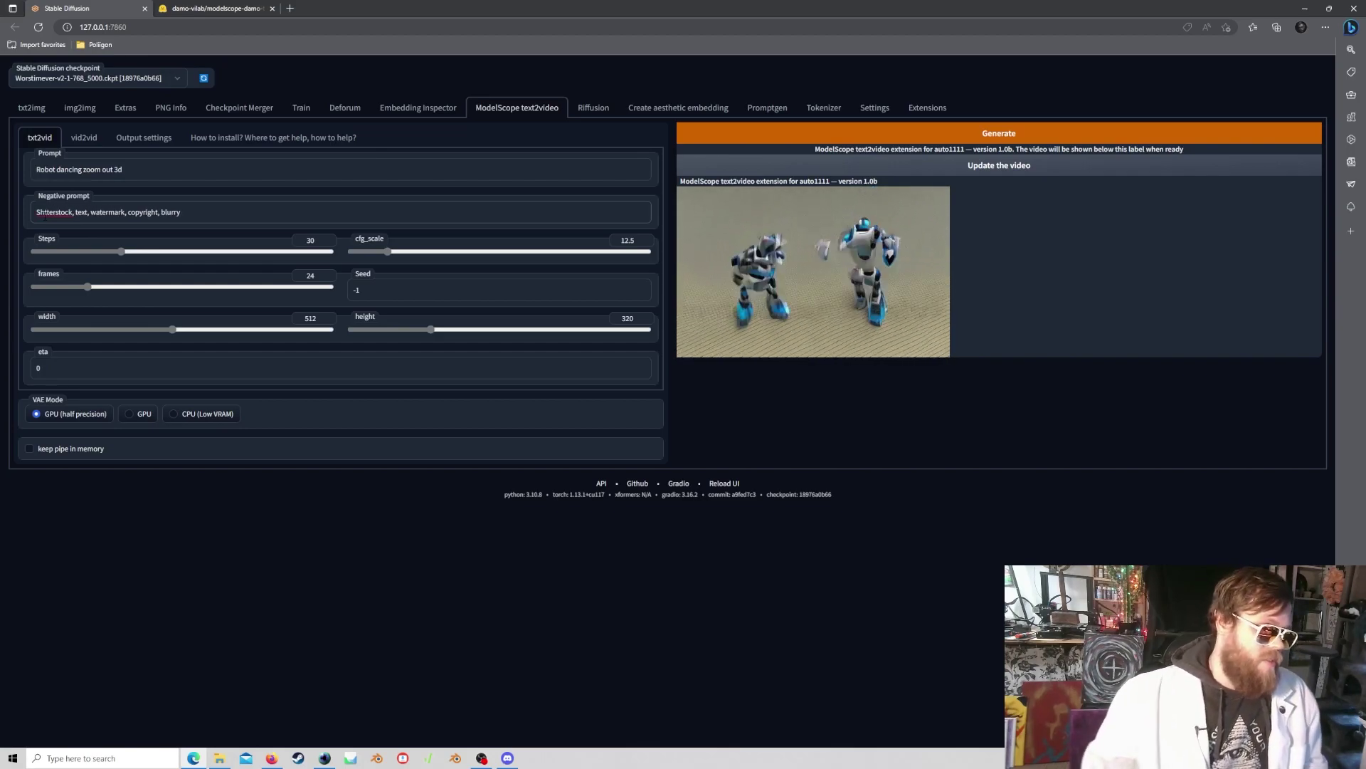
right_click(44, 213)
left_click(181, 227)
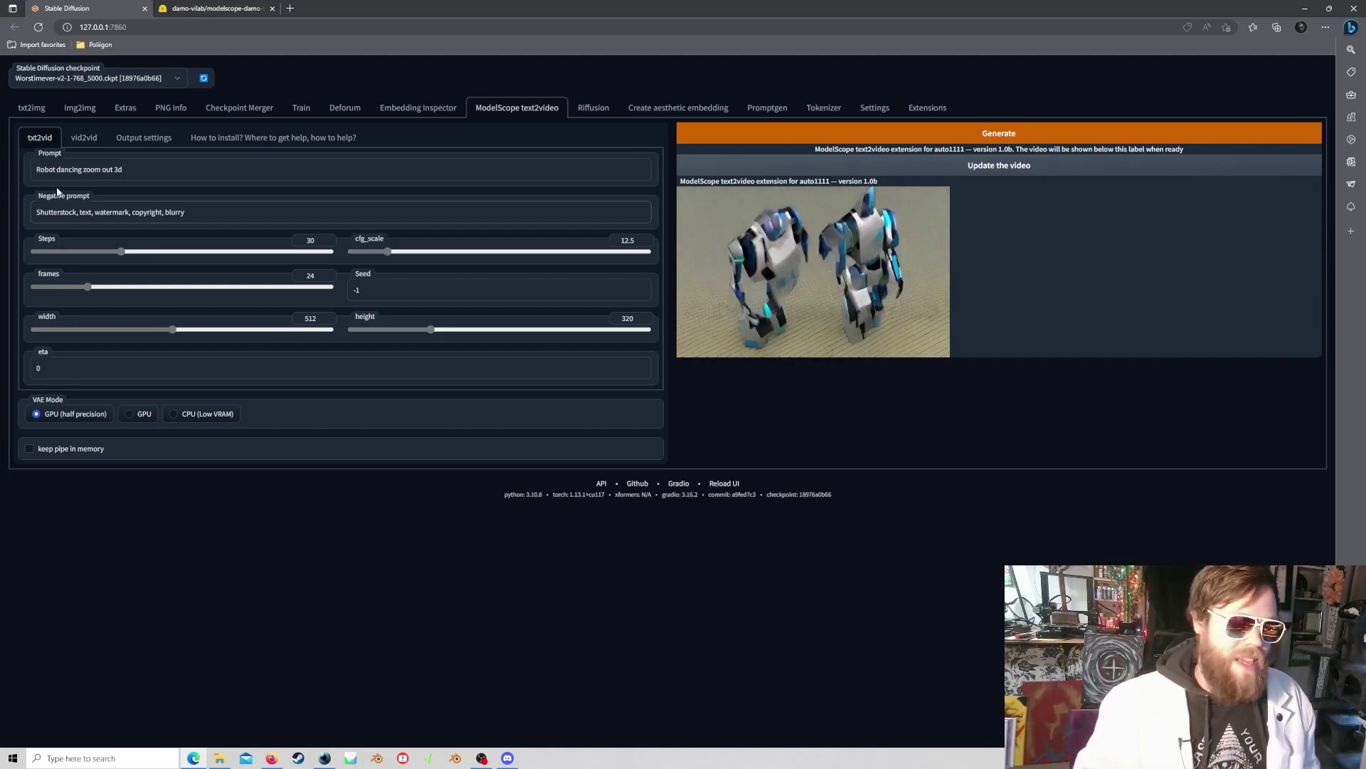
left_click_drag(79, 212, 36, 213)
key("BackSpace")
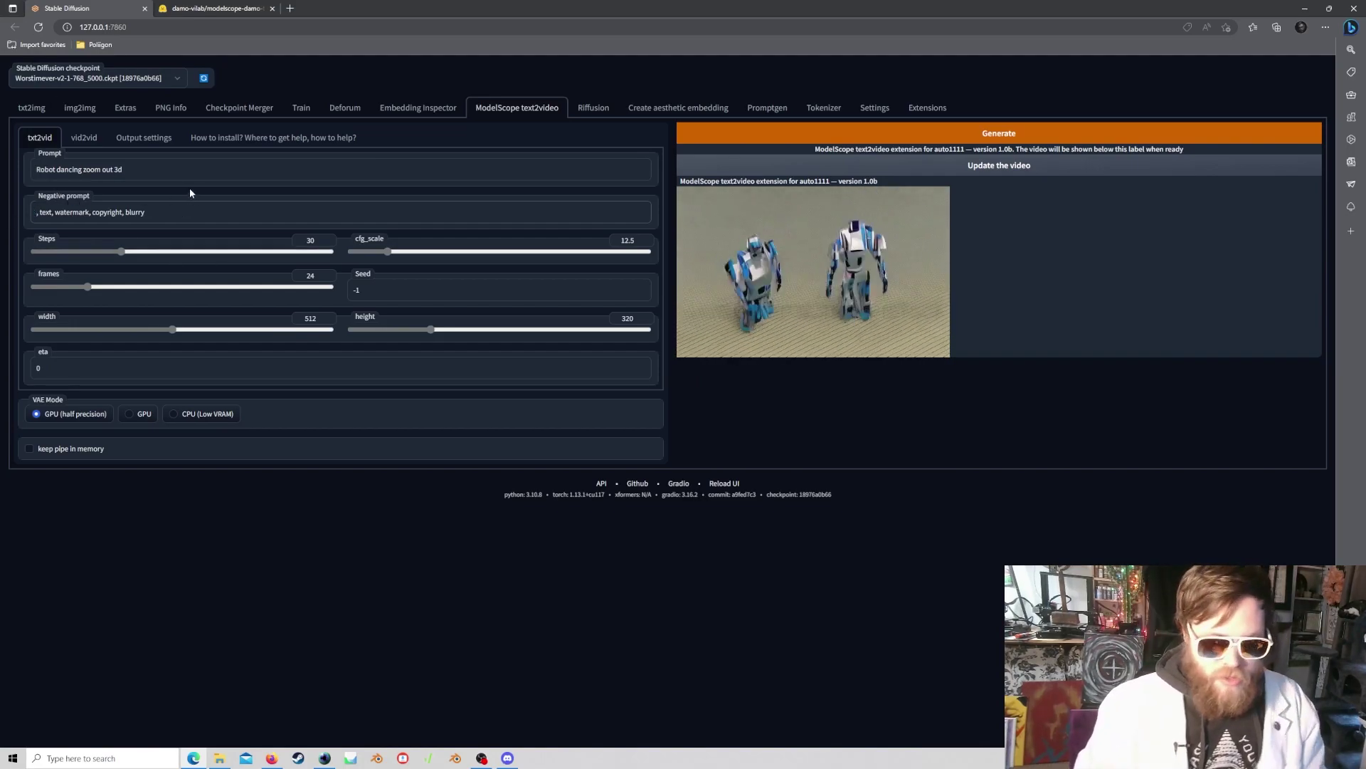
key("Delete")
key("Delete")
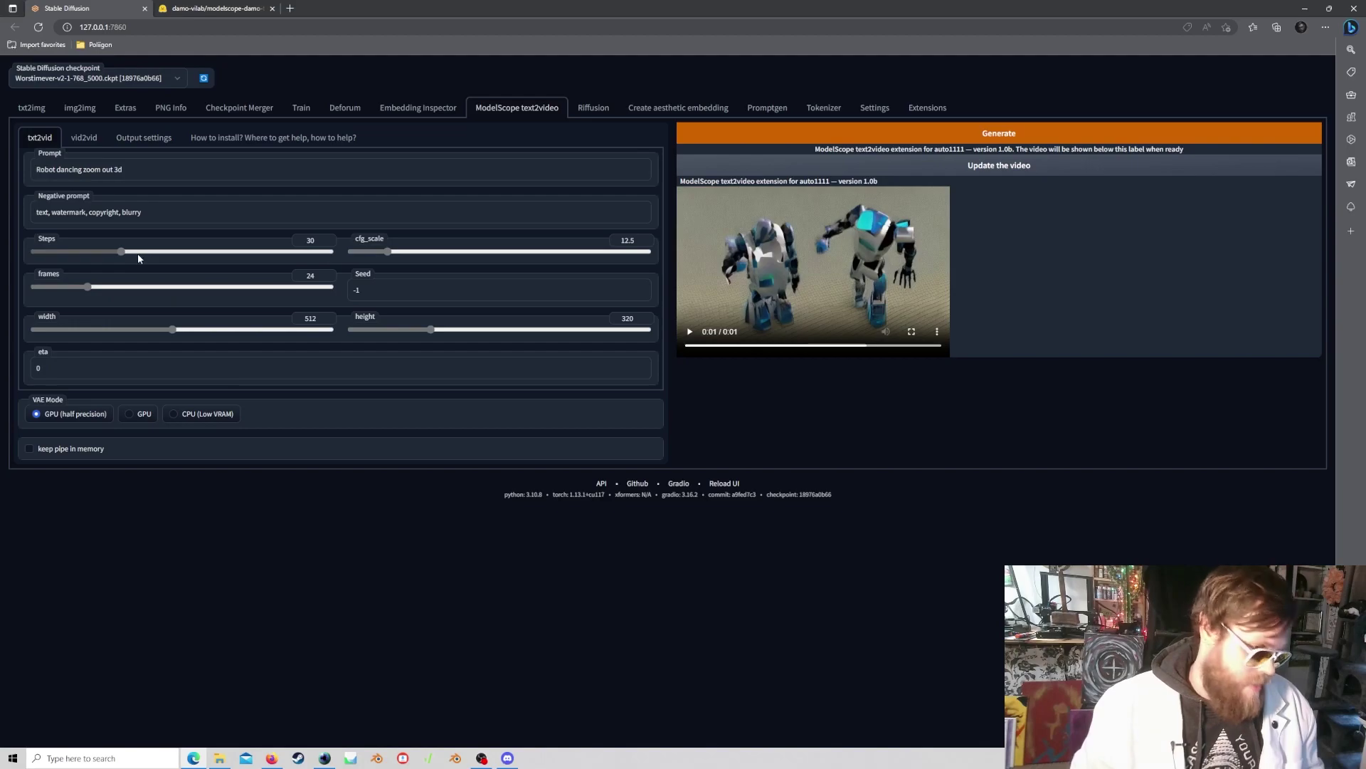
Set the video to 60 frames and cfg_scale to 32, then bring up the Visions of Chaos log.
left_click_drag(89, 287, 178, 287)
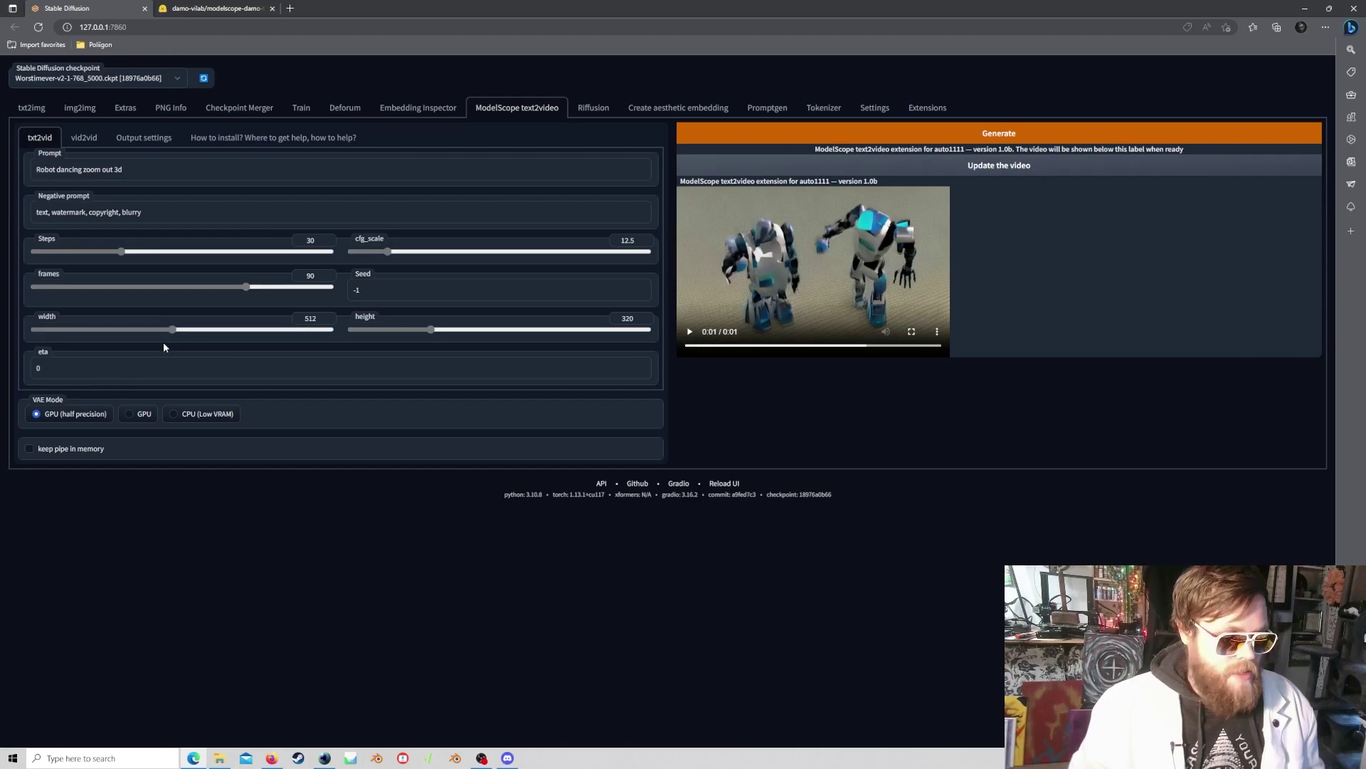
left_click_drag(180, 288, 176, 289)
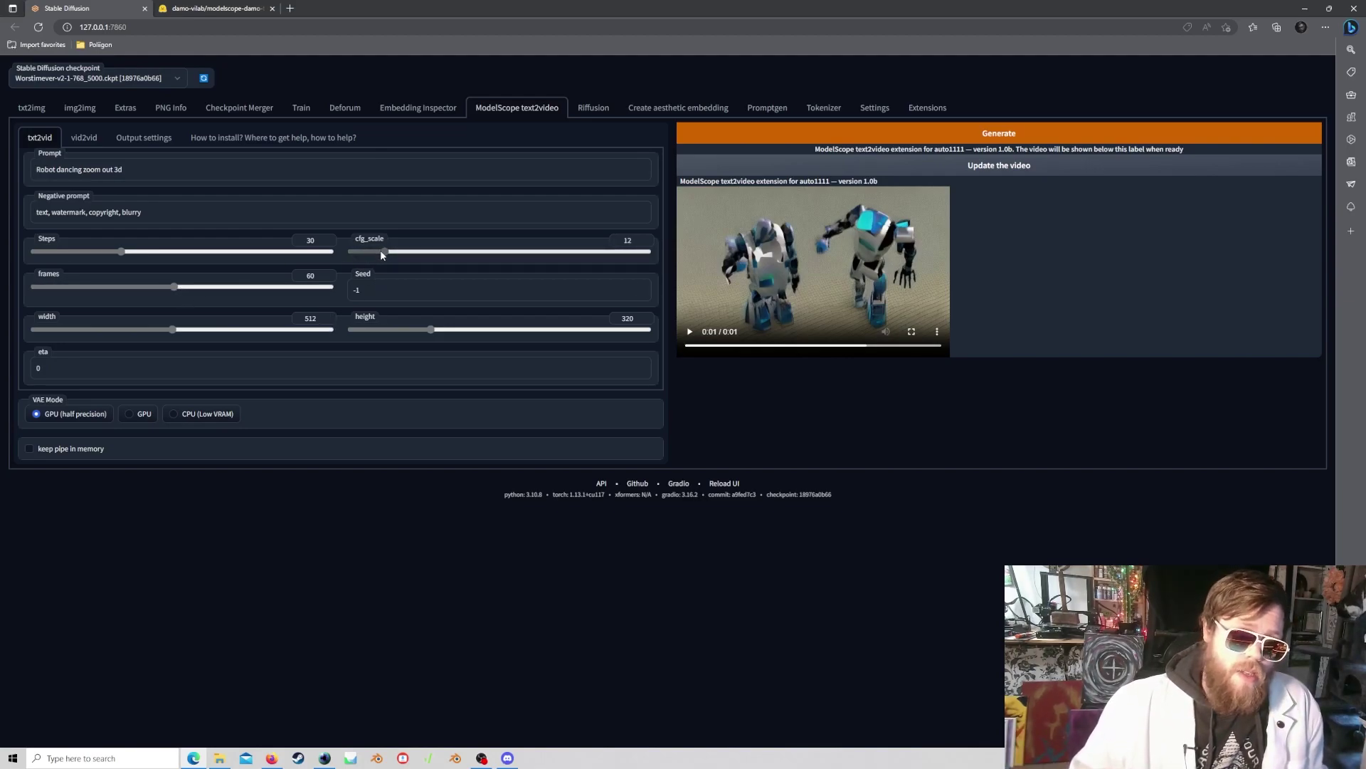
left_click_drag(386, 253, 438, 258)
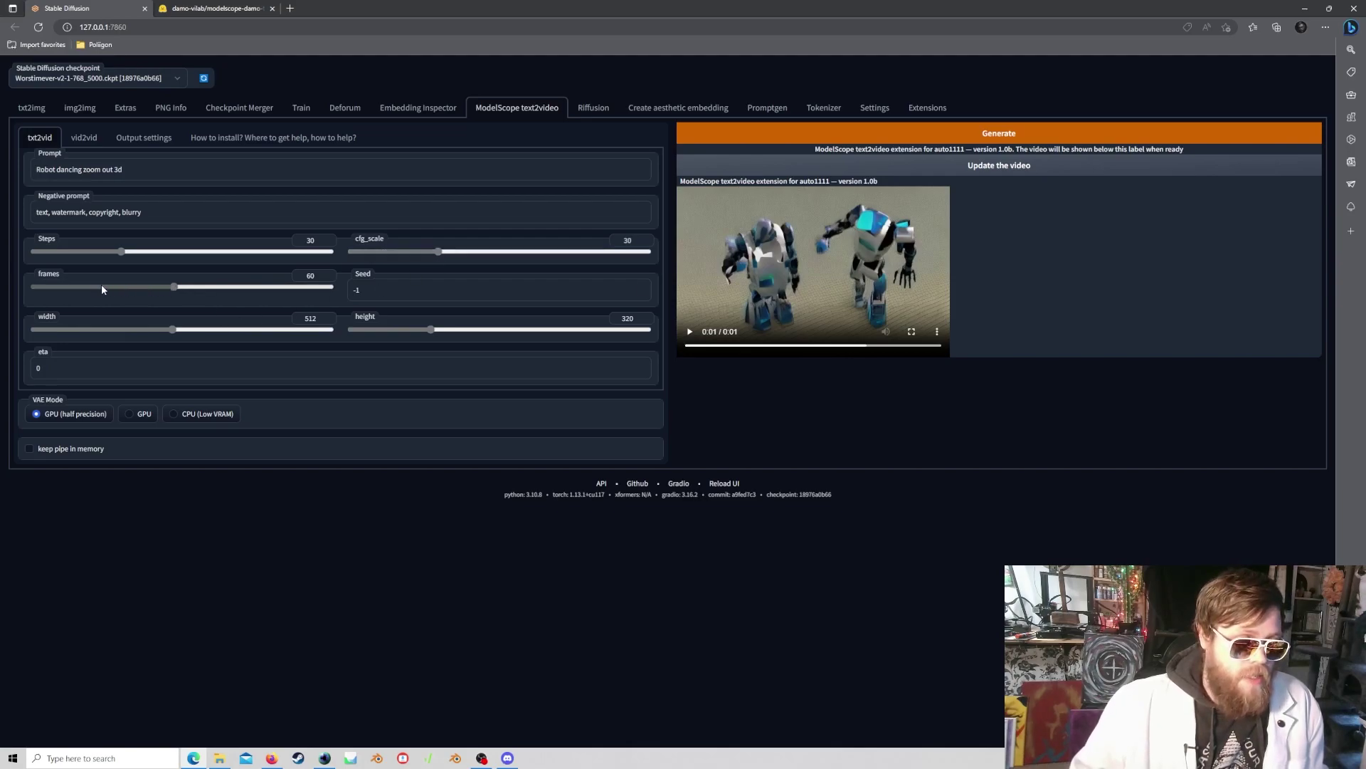
left_click_drag(441, 256, 444, 259)
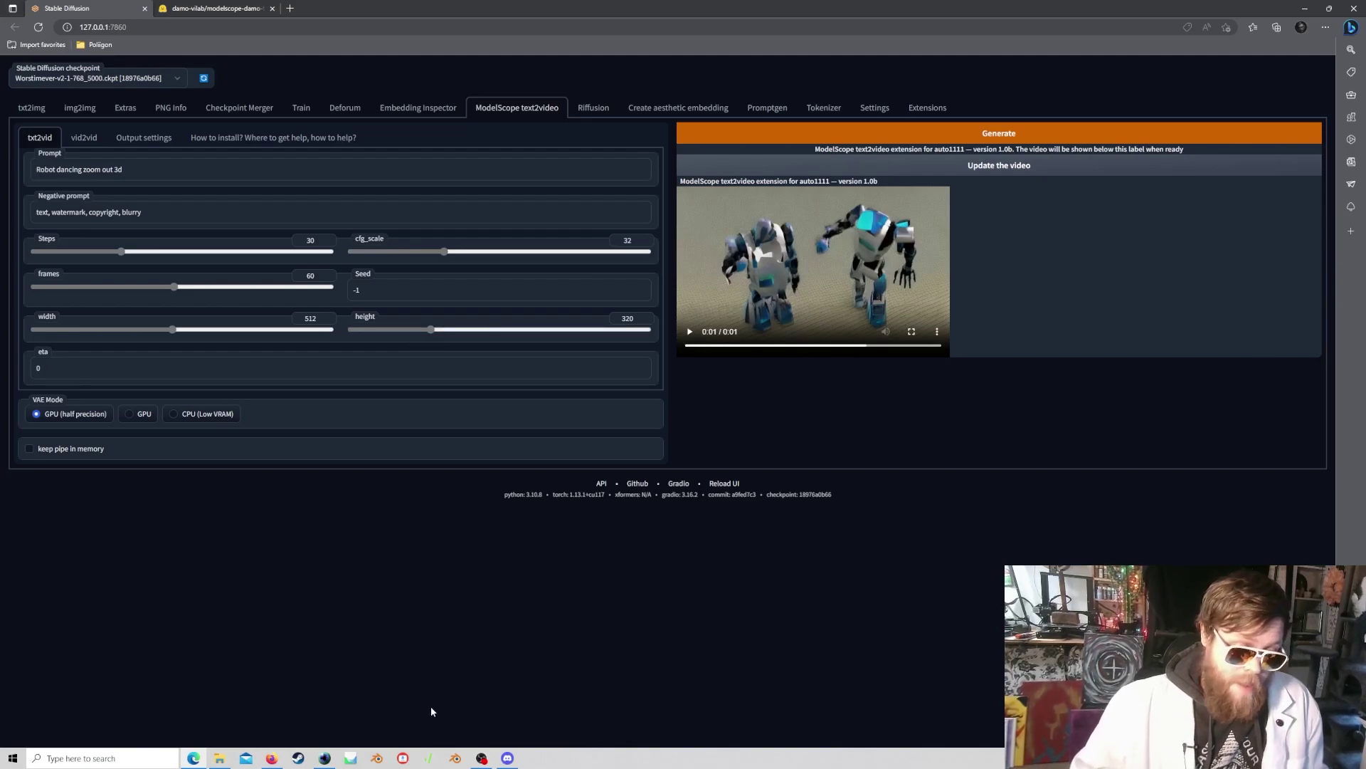
left_click(323, 756)
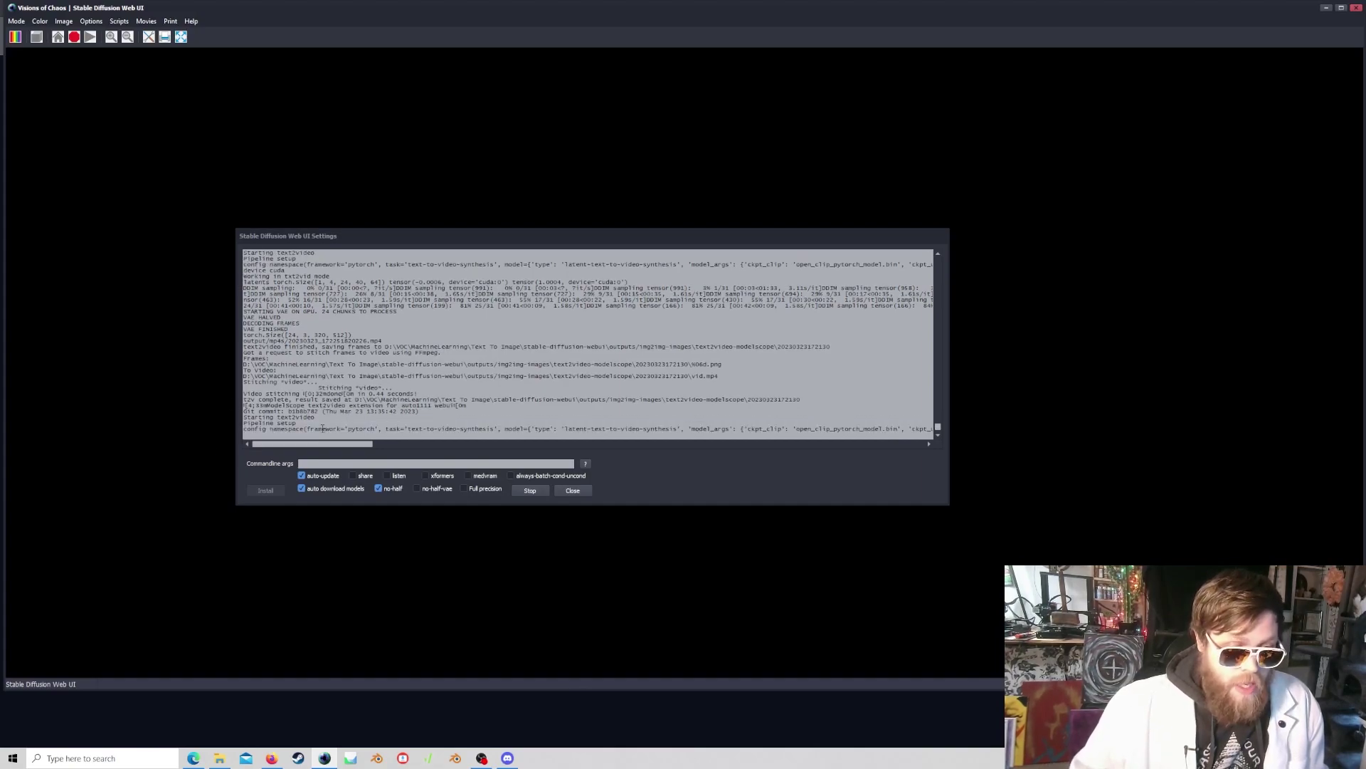
Switch from the Visions of Chaos log back to the ModelScope text2video browser tab.
key("alt+Tab")
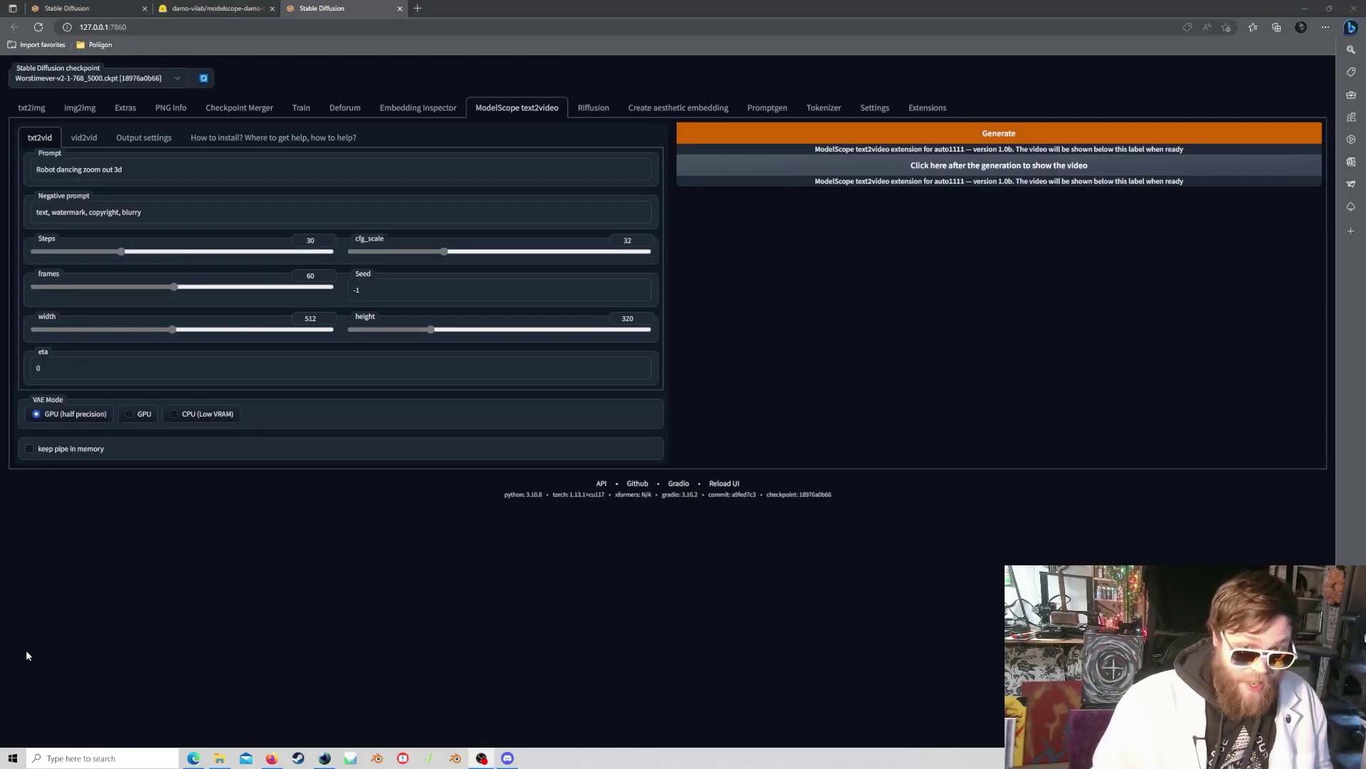
Show and play the 60-frame, cfg_scale 32 robot clip, then glance at vid2vid and Output settings.
left_click(765, 166)
left_click(692, 333)
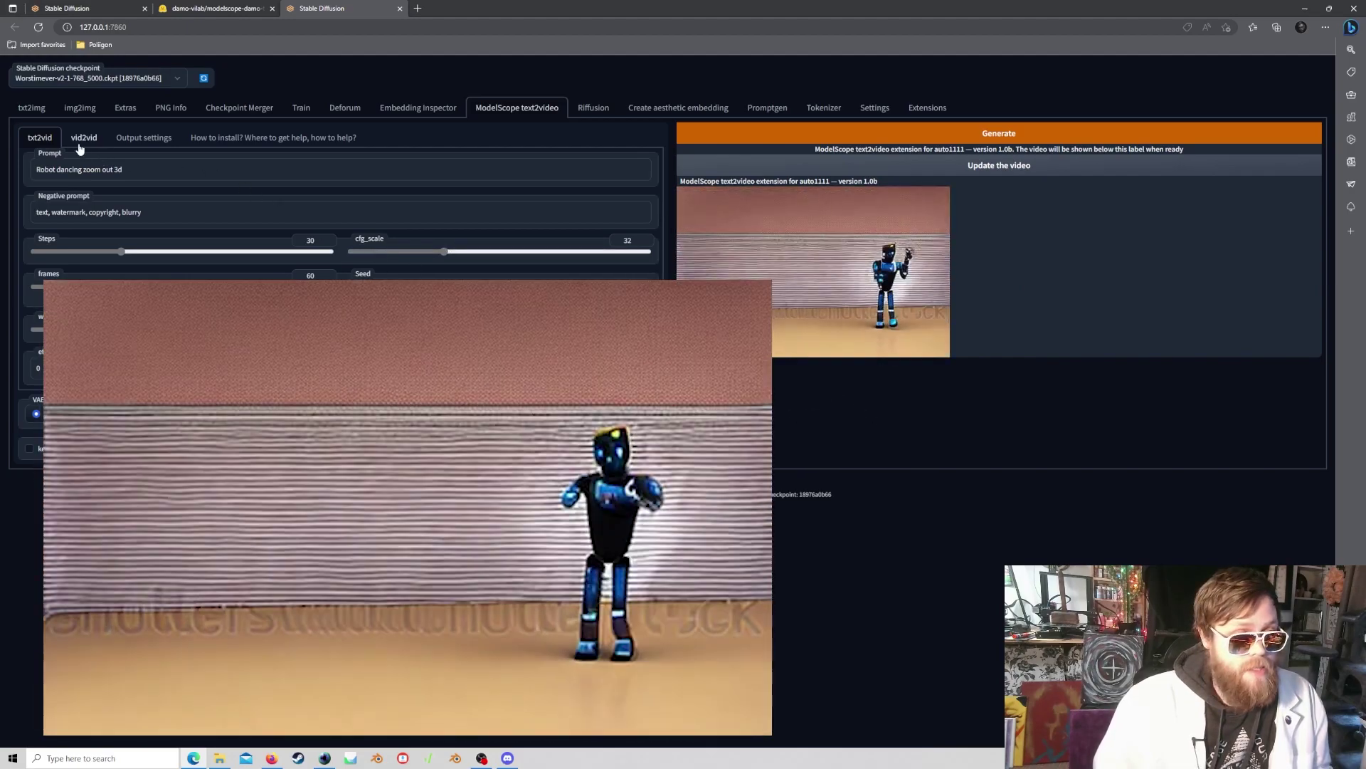
left_click(84, 138)
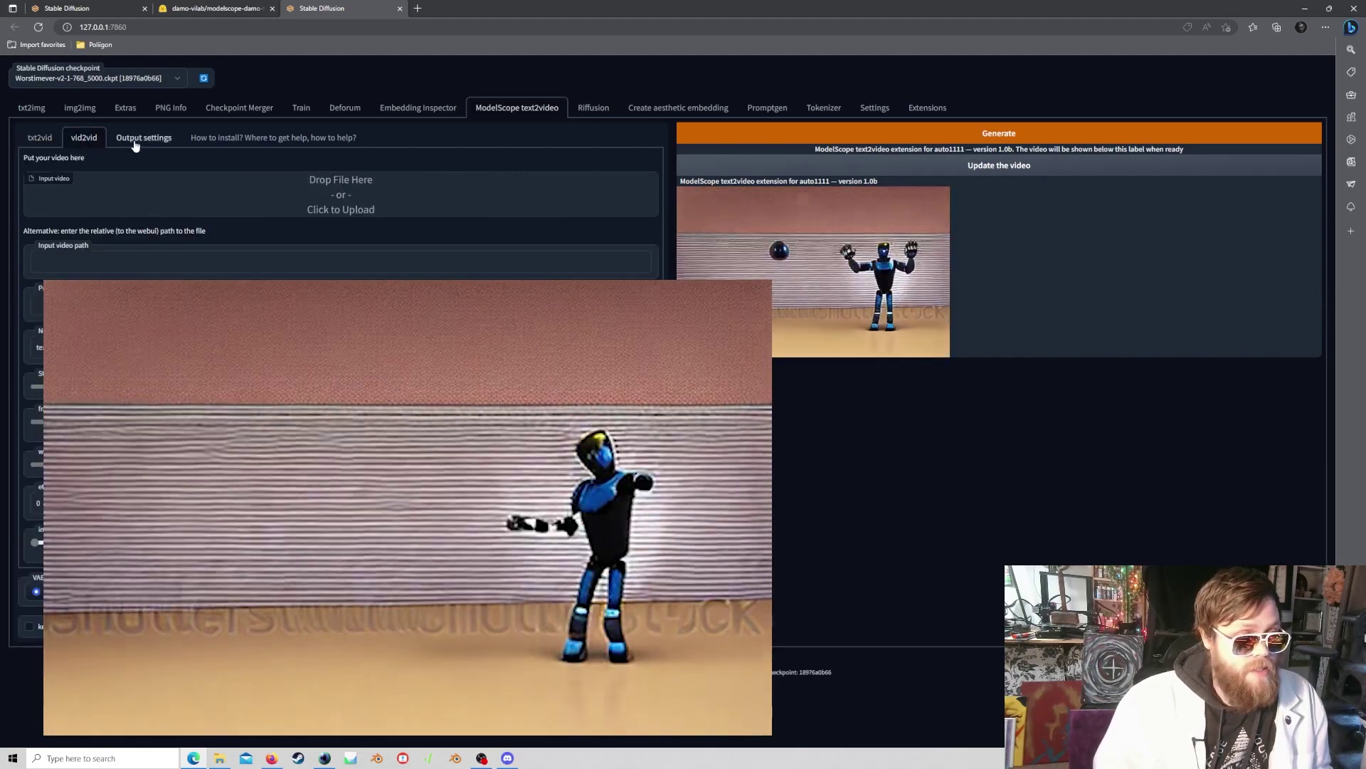
left_click(142, 137)
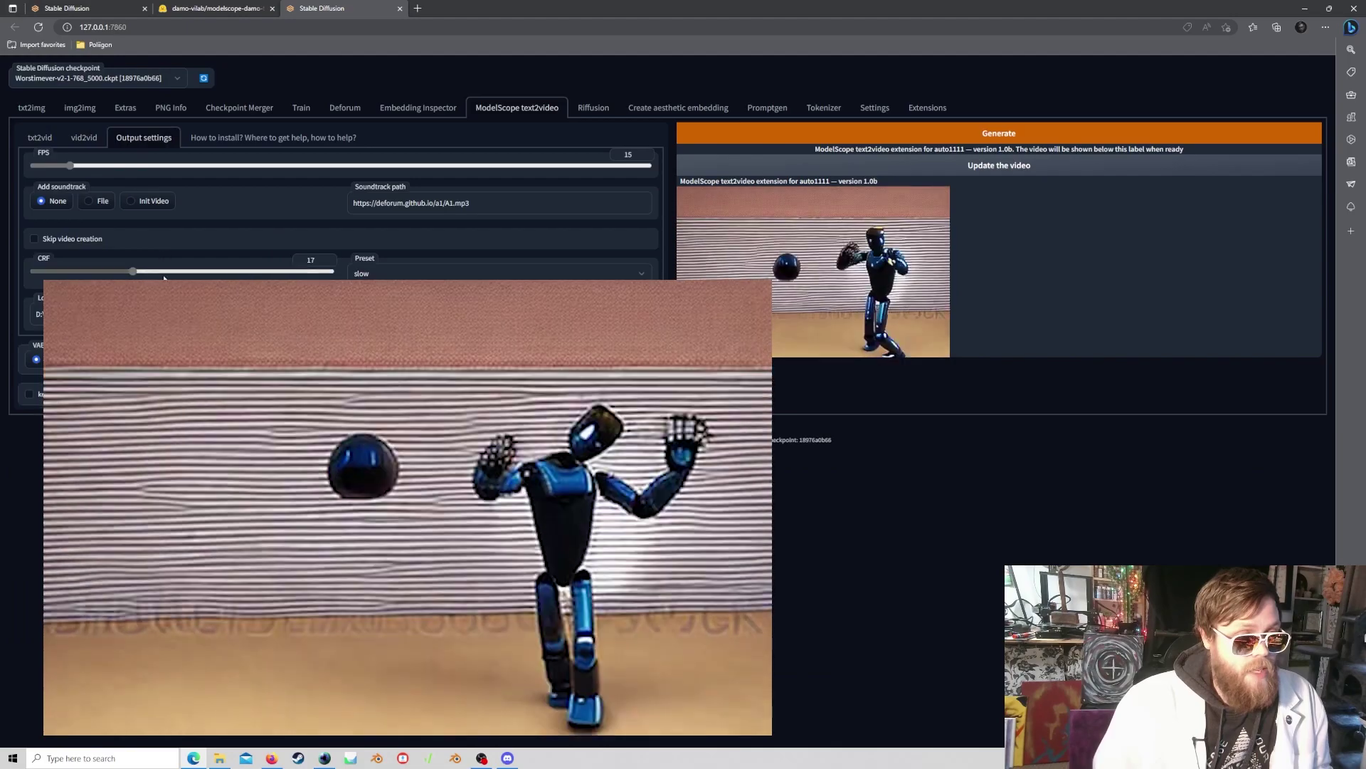
left_click(40, 137)
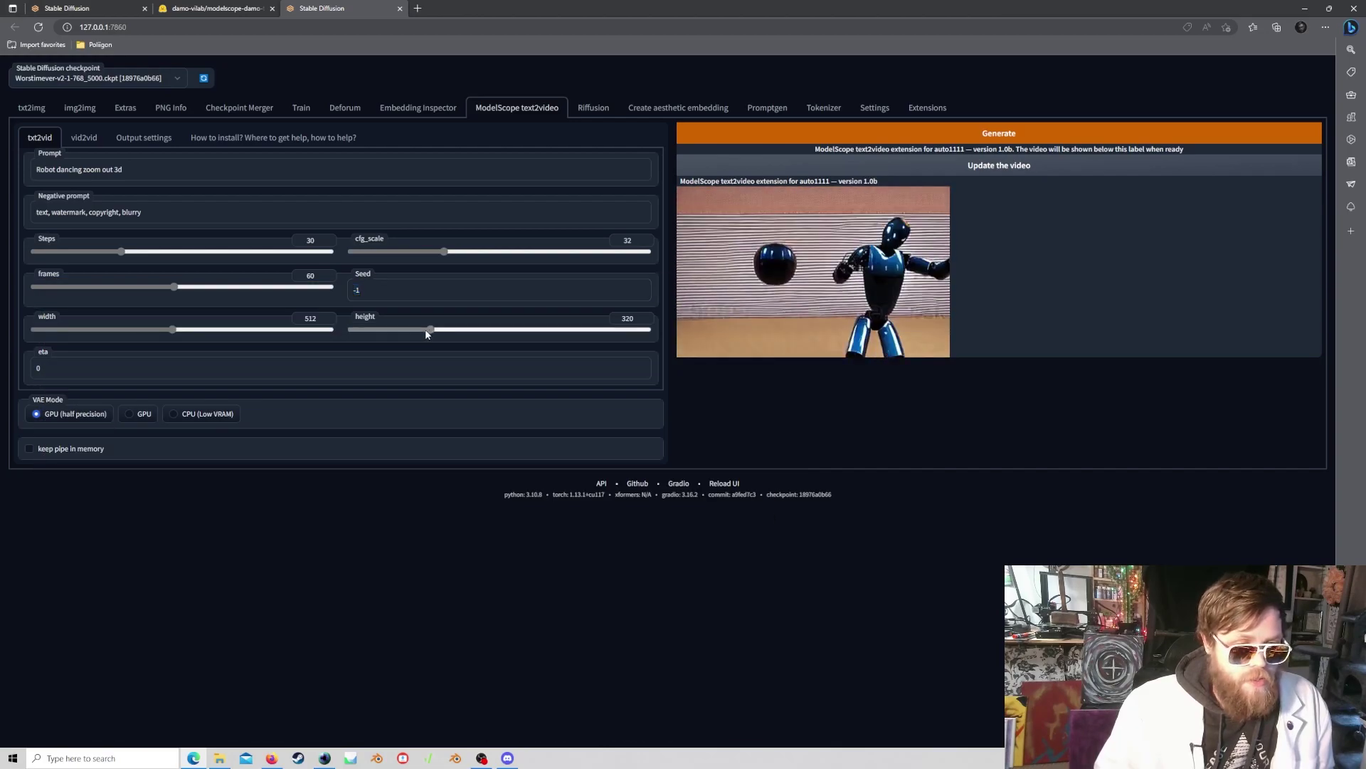
Make the video 256×256 with 90 frames at cfg_scale 45, then check the generation log.
left_click(144, 330)
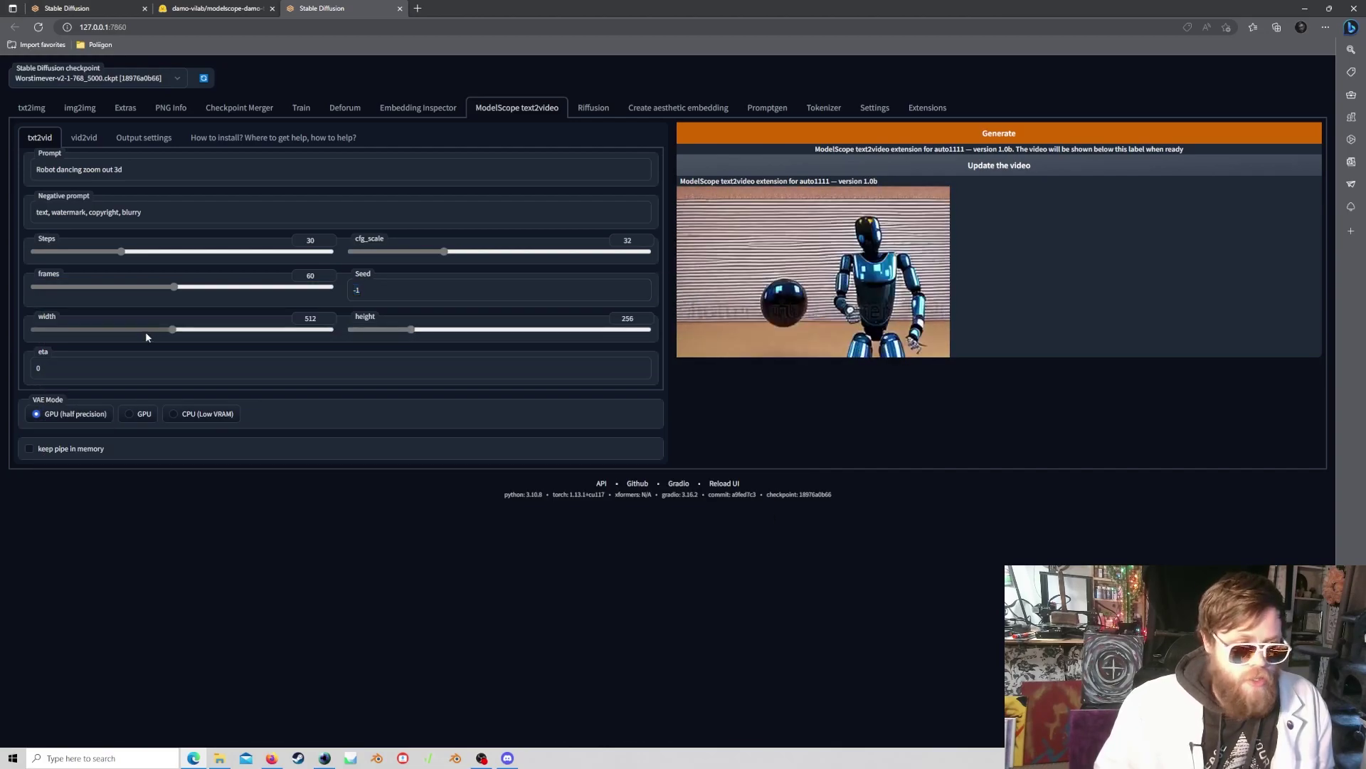
left_click(101, 340)
left_click_drag(178, 289, 244, 285)
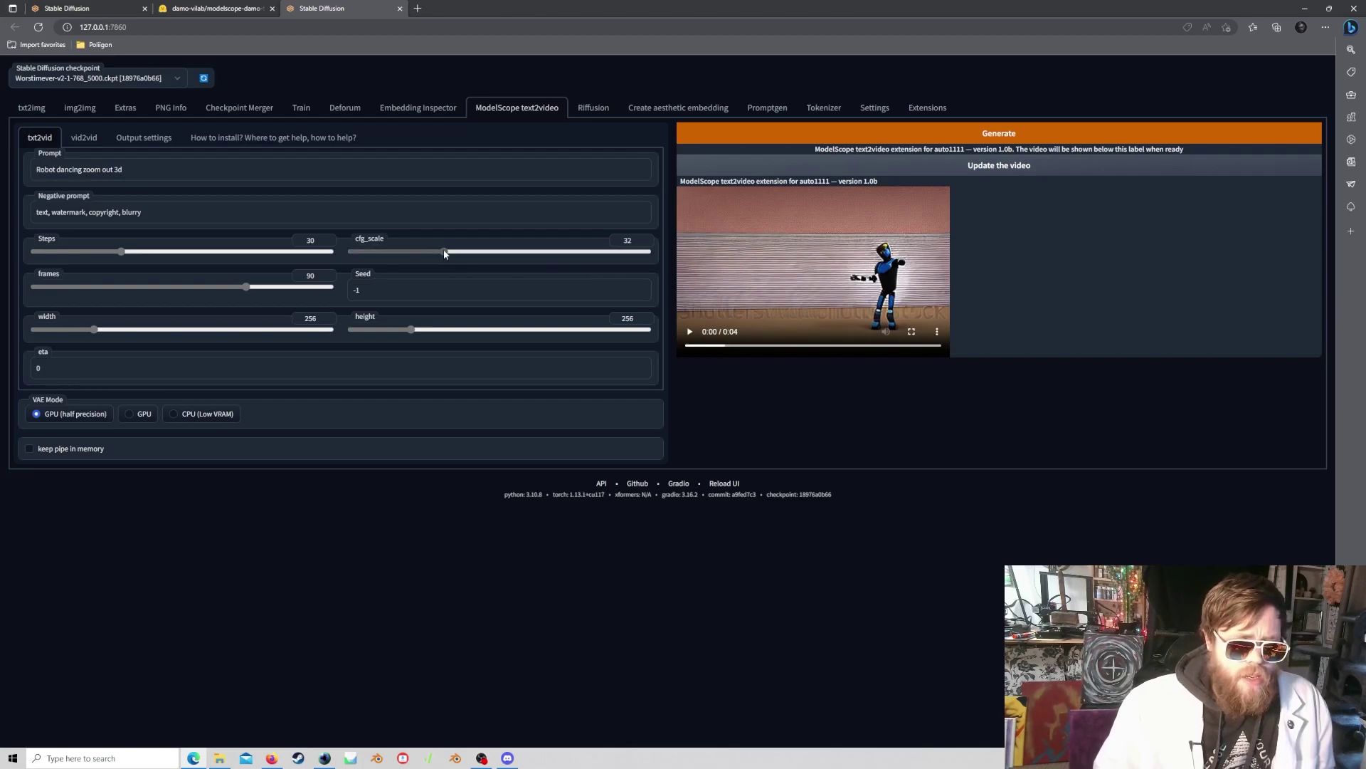
left_click_drag(445, 253, 459, 257)
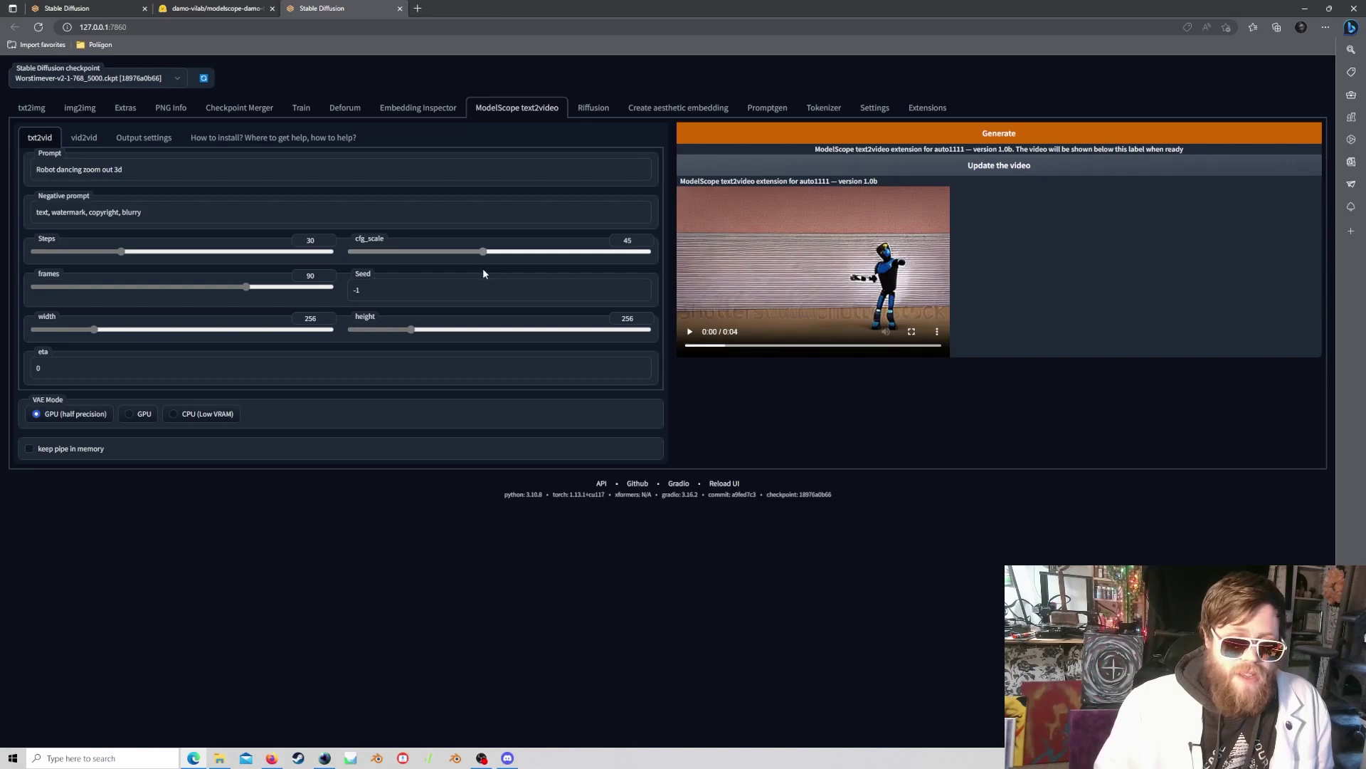
left_click_drag(487, 274, 481, 269)
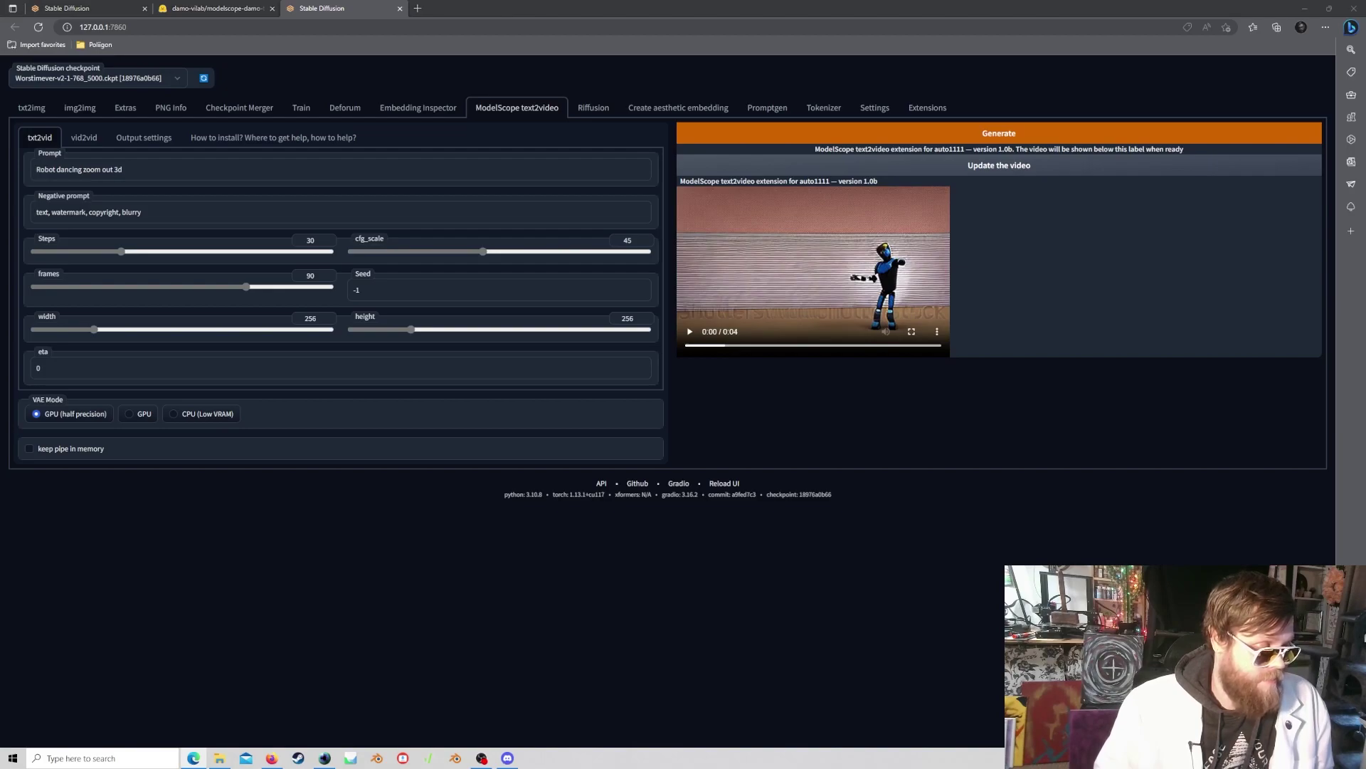
key("alt+Tab")
key("alt+Tab")
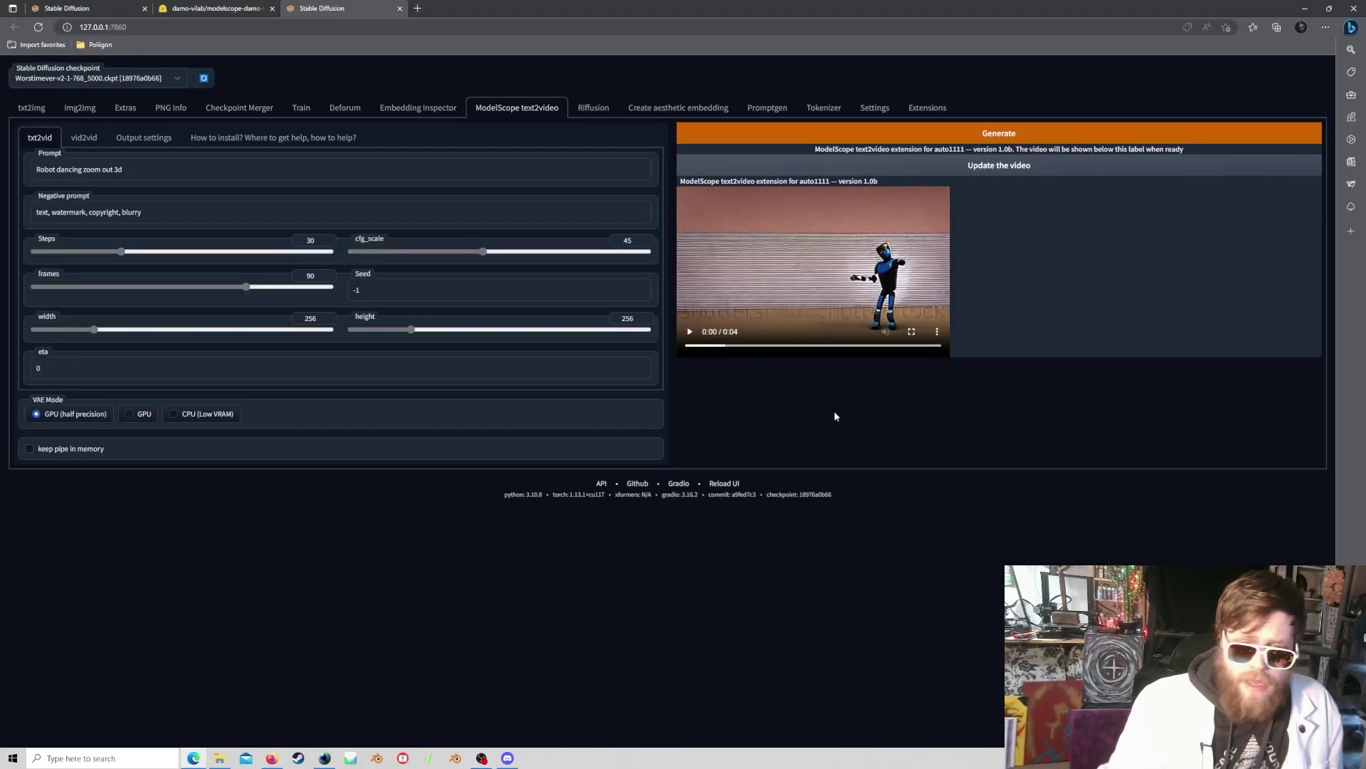
Load and play the latest robot clip, then lower cfg_scale back to 30.
left_click(1007, 167)
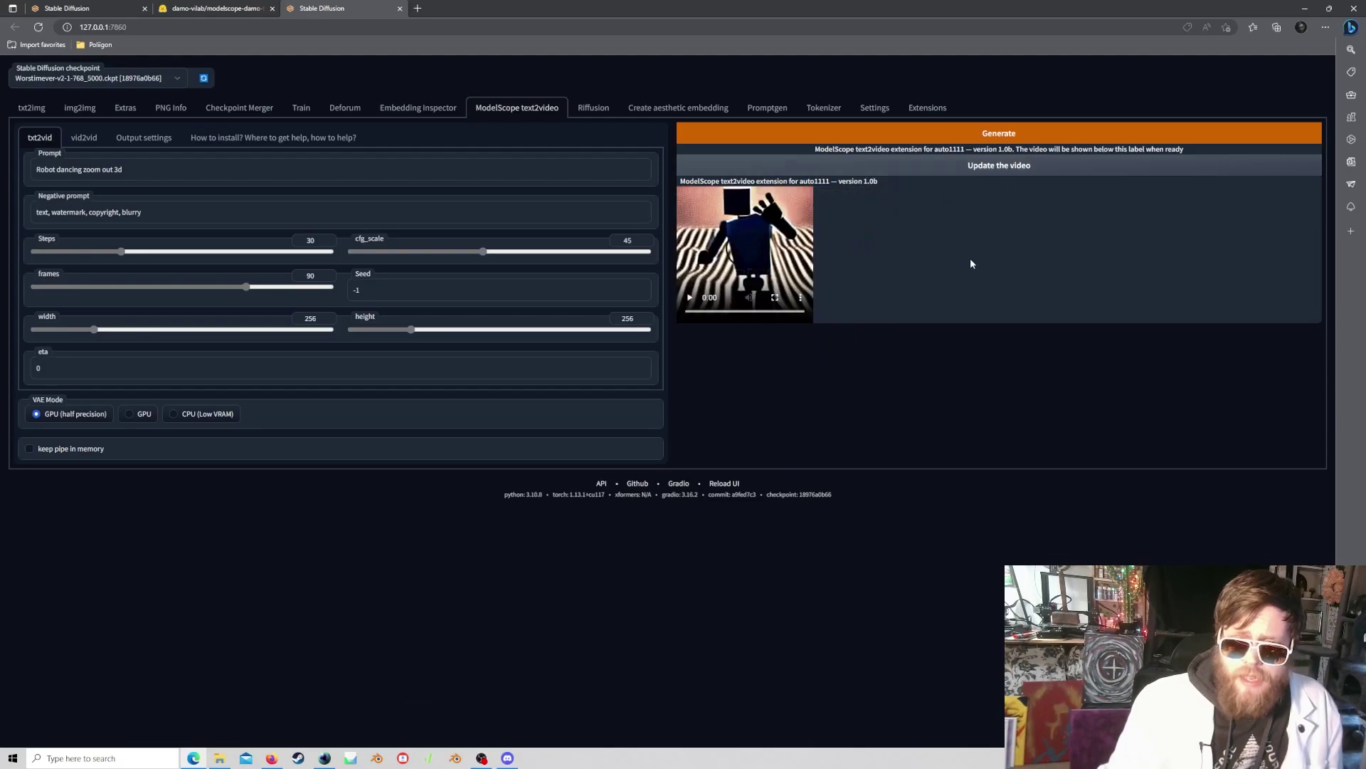
left_click(700, 297)
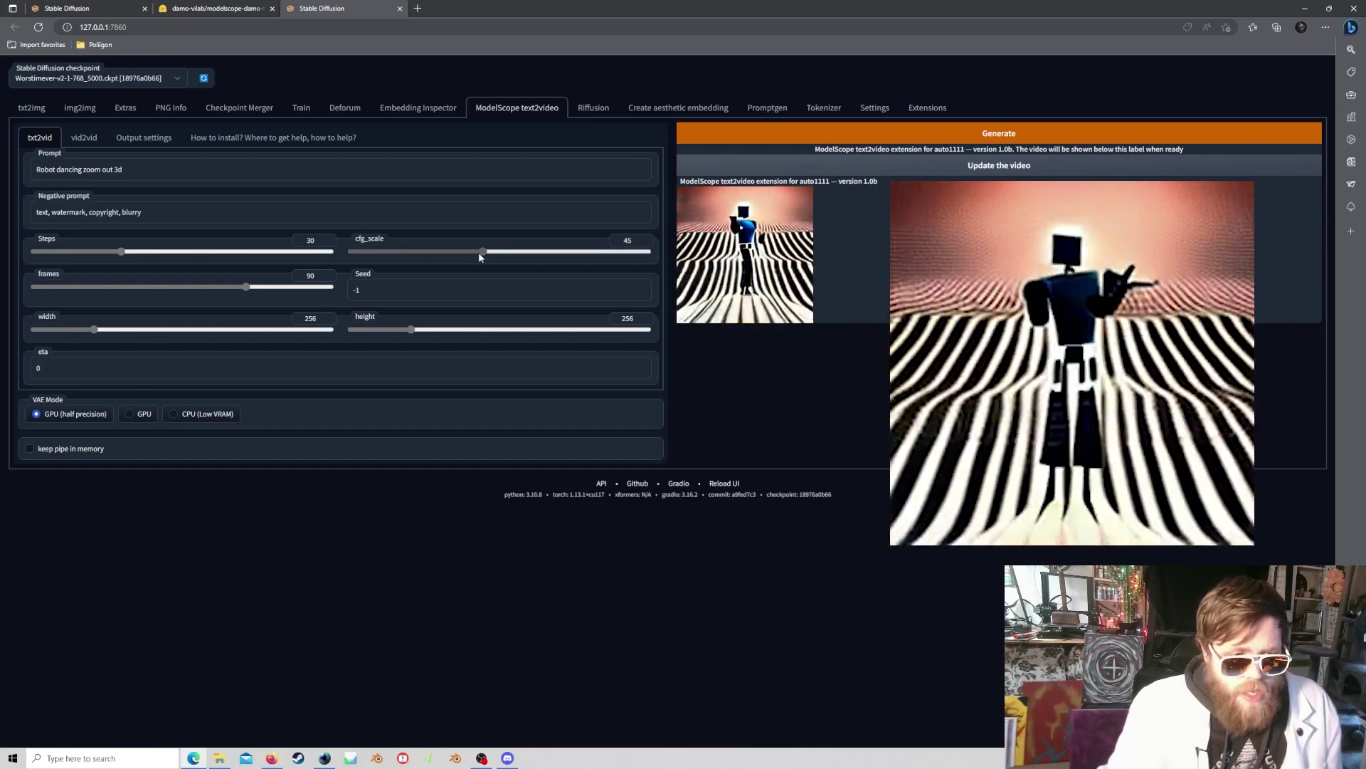
left_click_drag(459, 258, 437, 256)
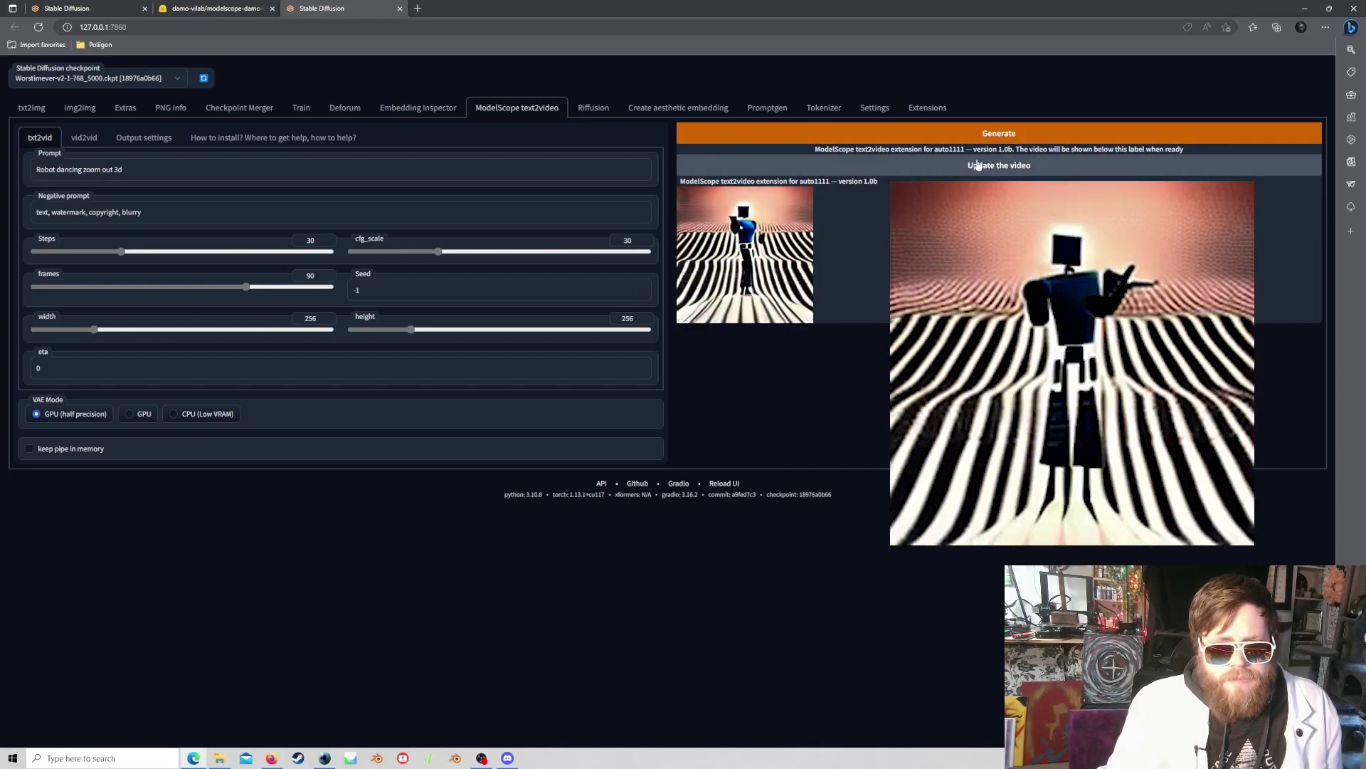
mouse_move(703, 305)
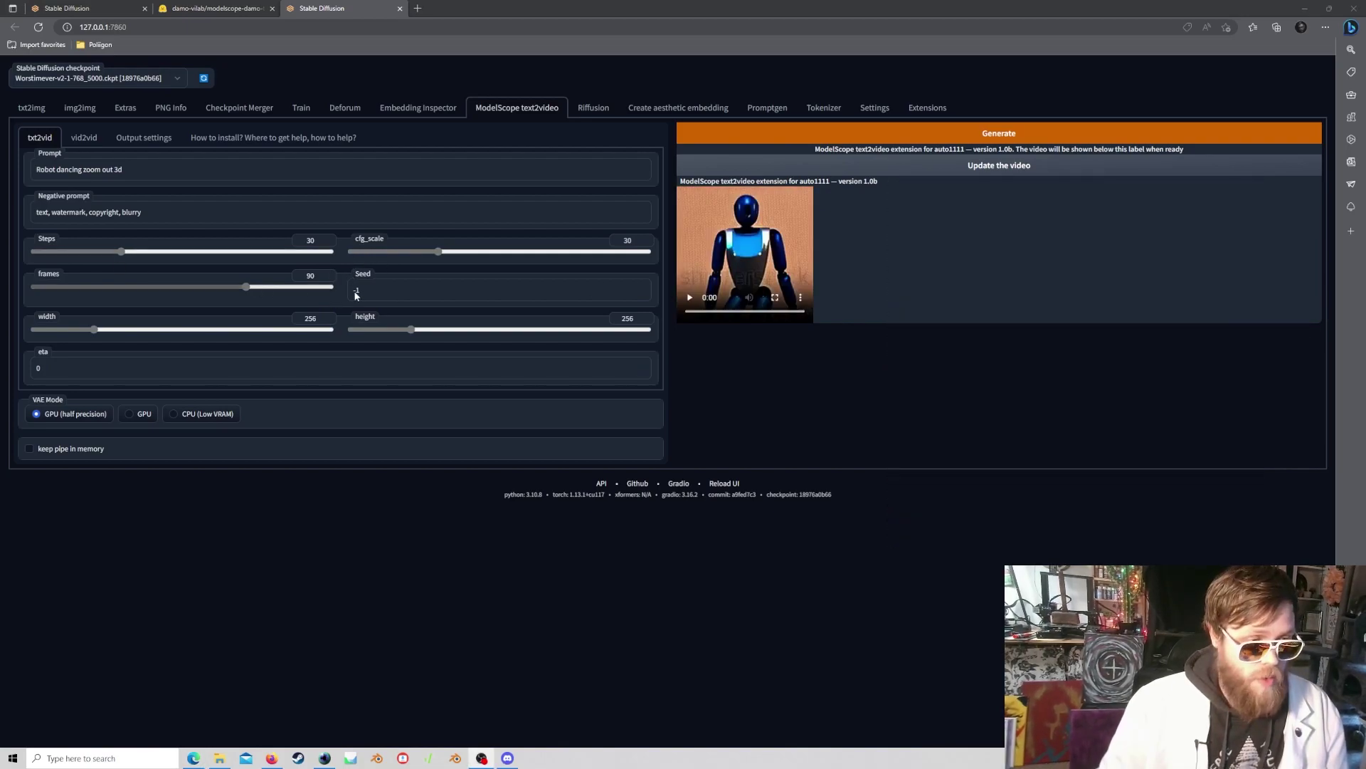
Play the new clip, lower cfg_scale to 12.5, and clear the Seed field to set 315.
left_click(686, 302)
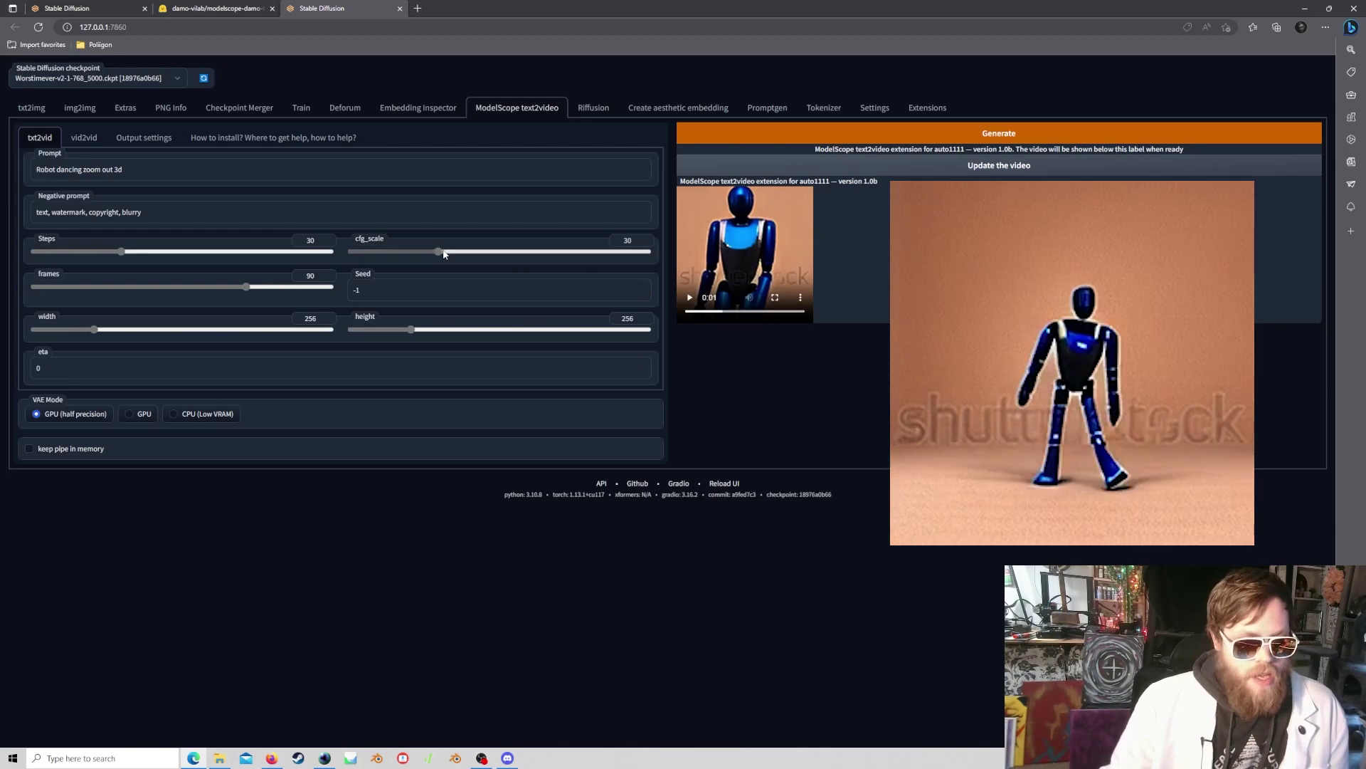
left_click_drag(439, 252, 385, 253)
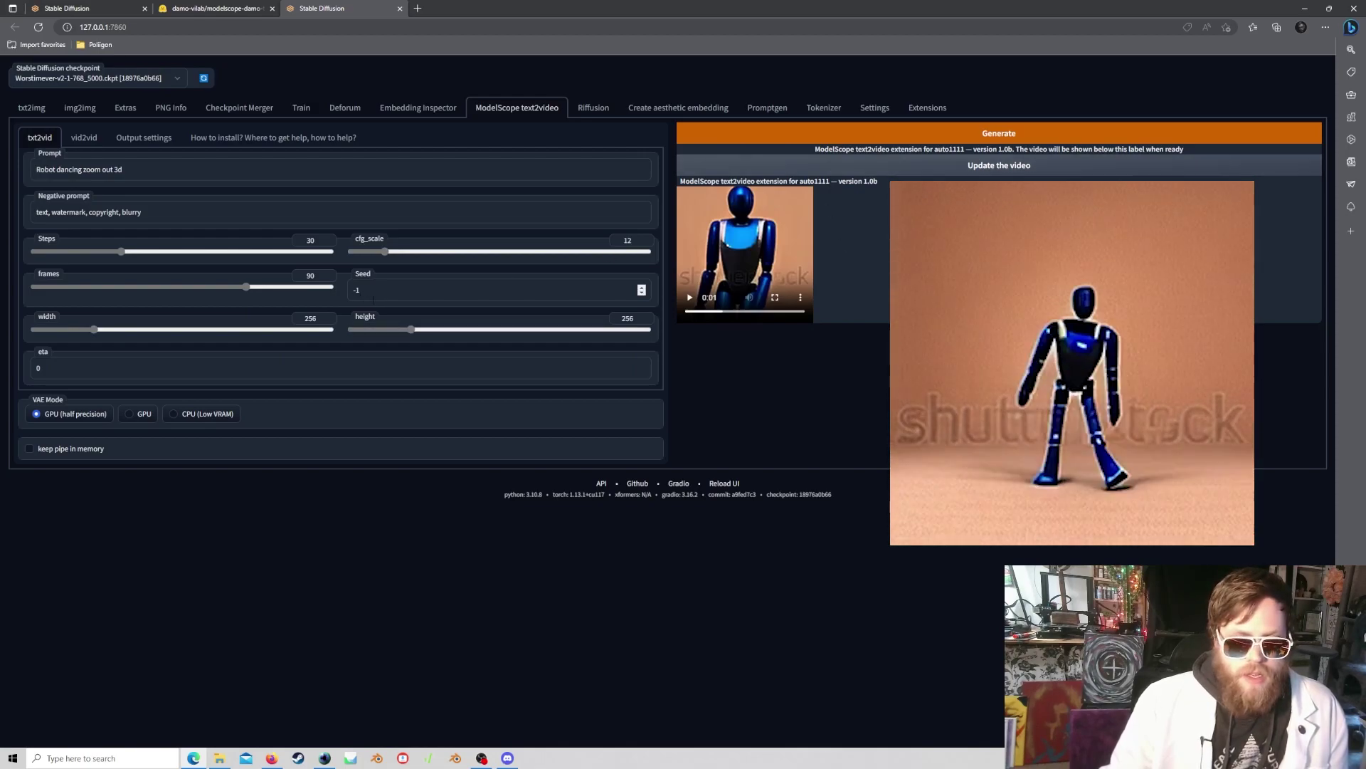
key("BackSpace")
key("BackSpace")
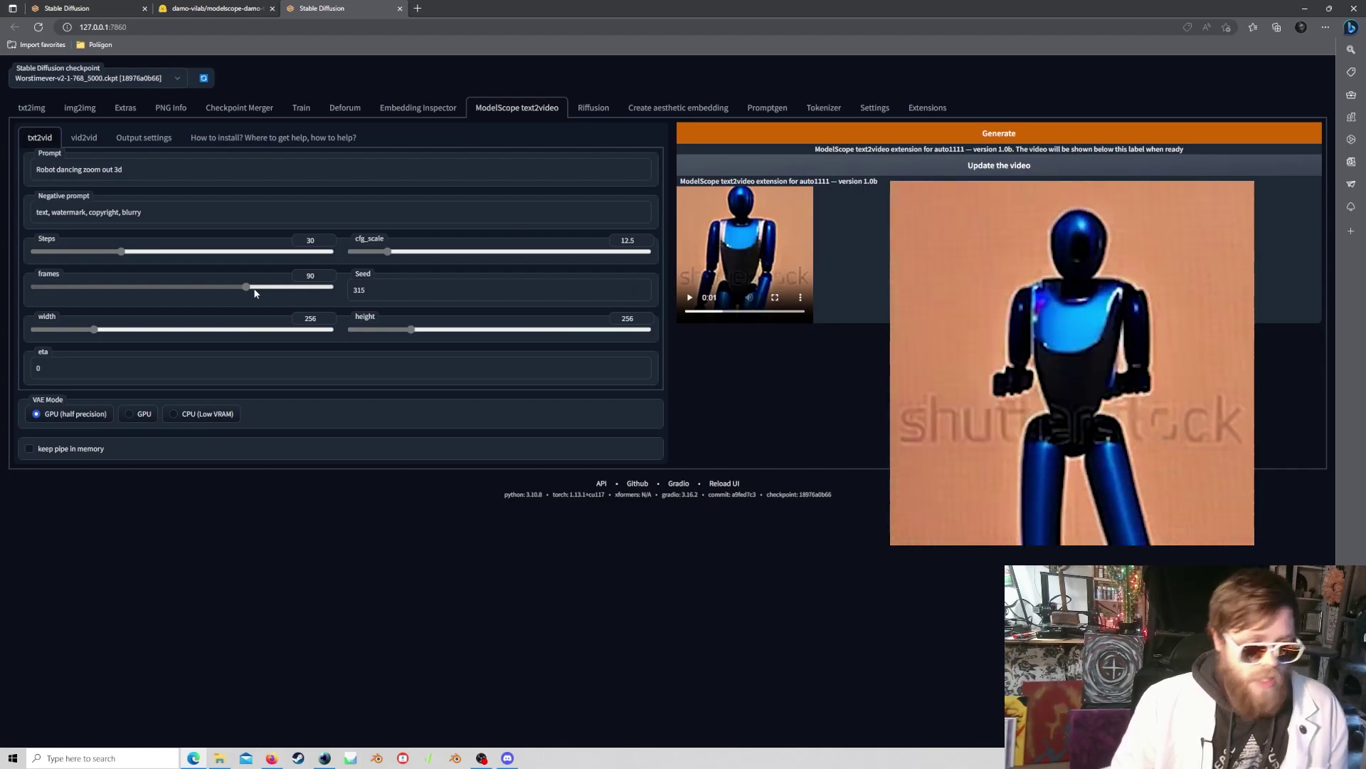
Play the seed-315 clip, a brown streaked texture, and raise cfg_scale back to 30.
left_click(696, 299)
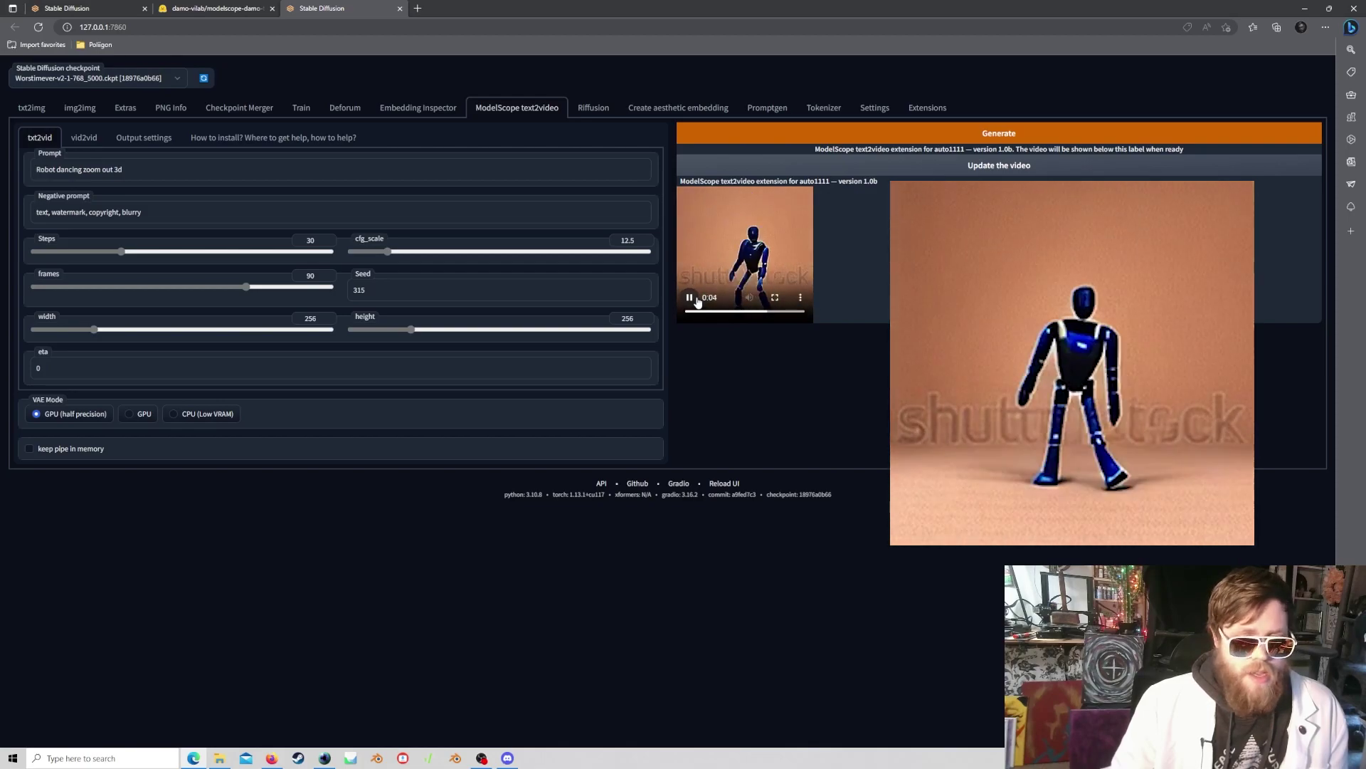
left_click(690, 297)
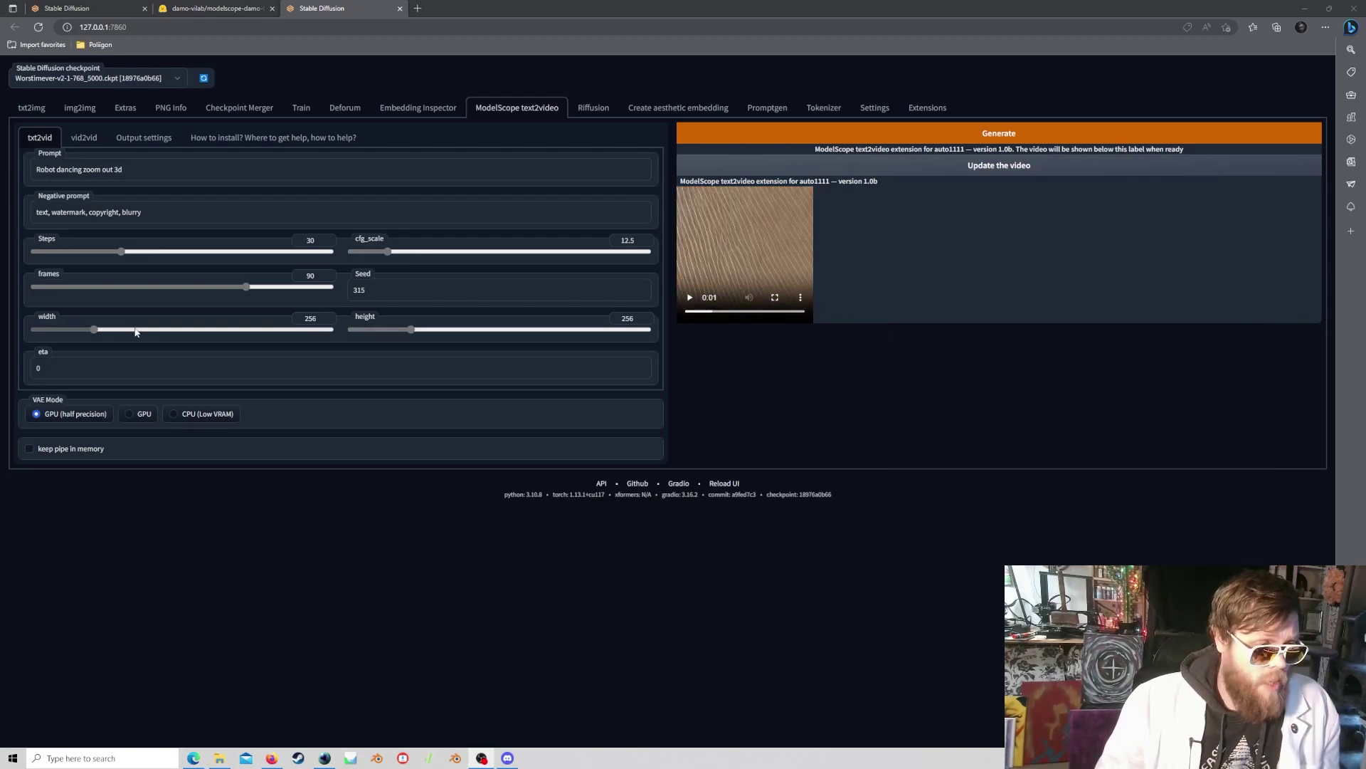
left_click(690, 297)
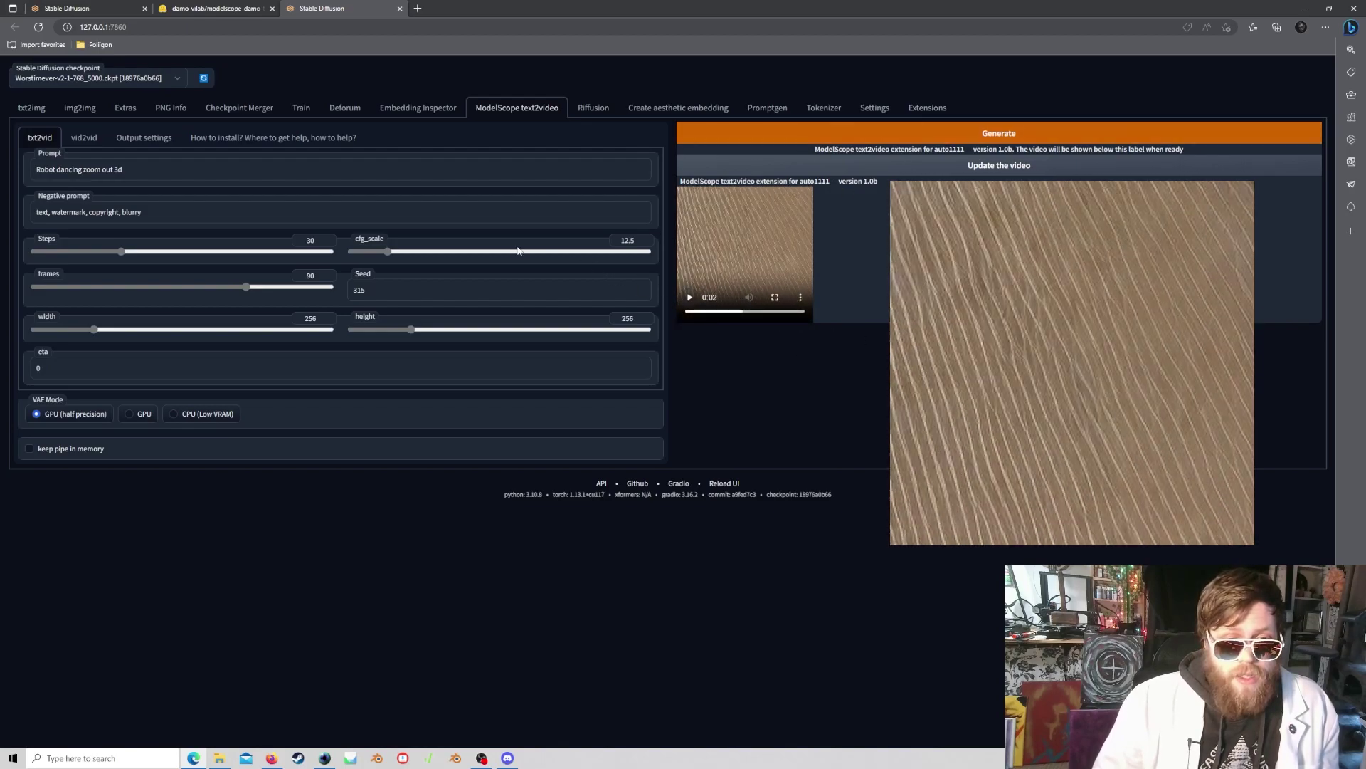
left_click_drag(388, 252, 457, 271)
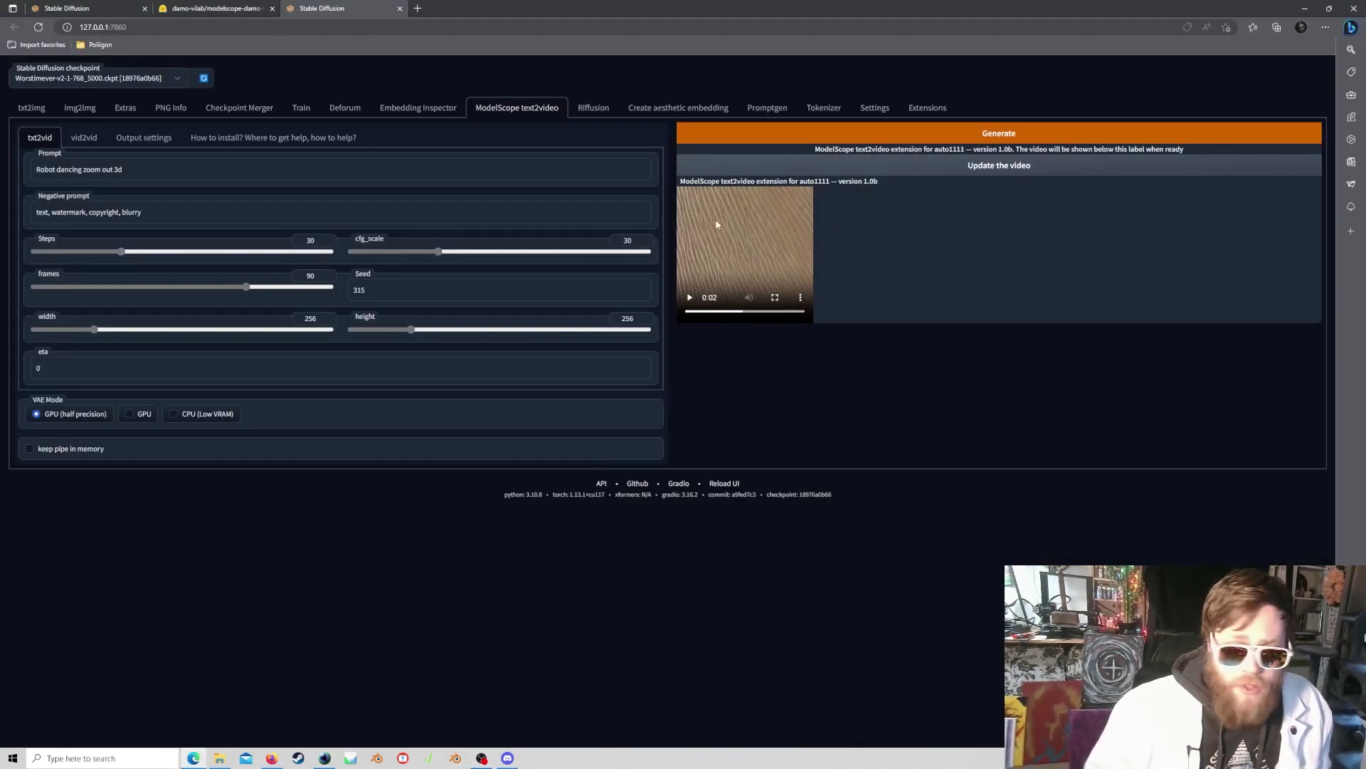
Load the newest clip (seed 315, CFG 30) and play it: a blue robot dancing on brown.
left_click(820, 171)
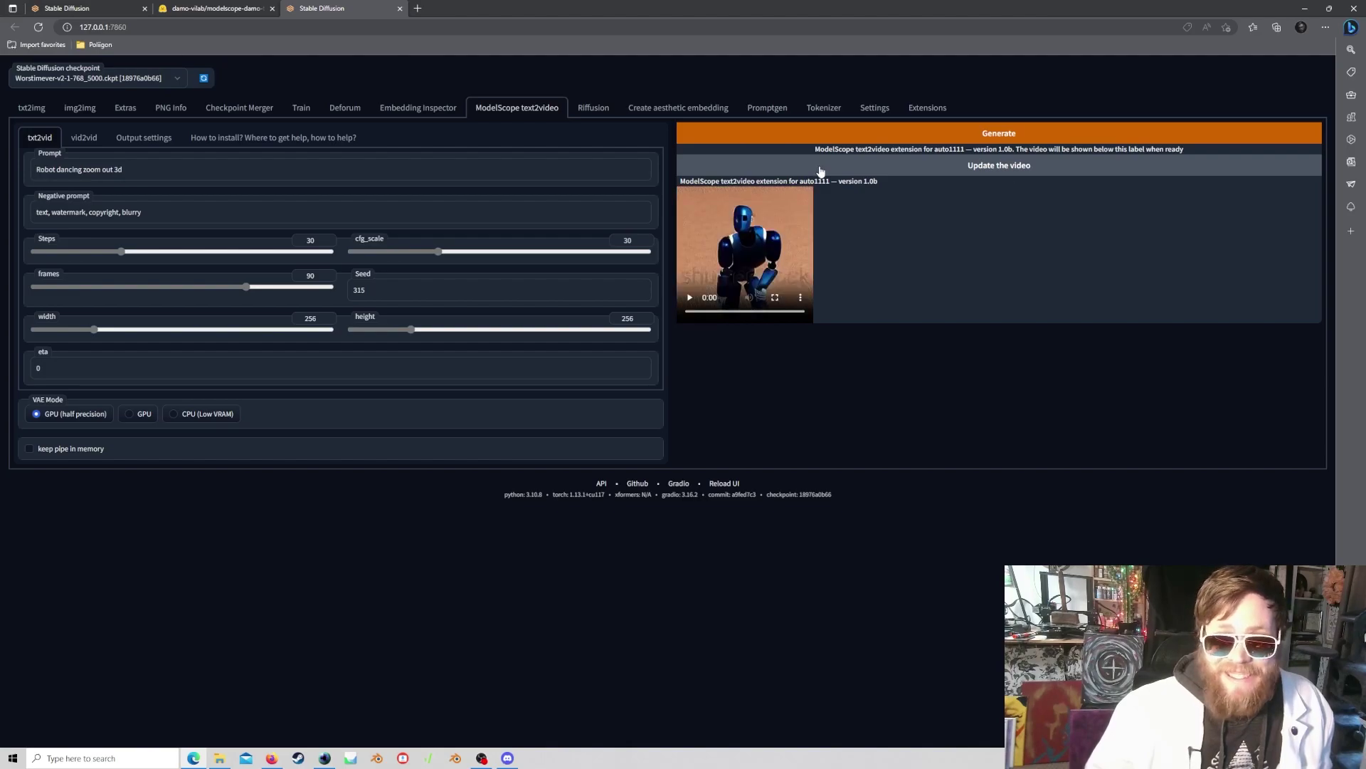
left_click(690, 297)
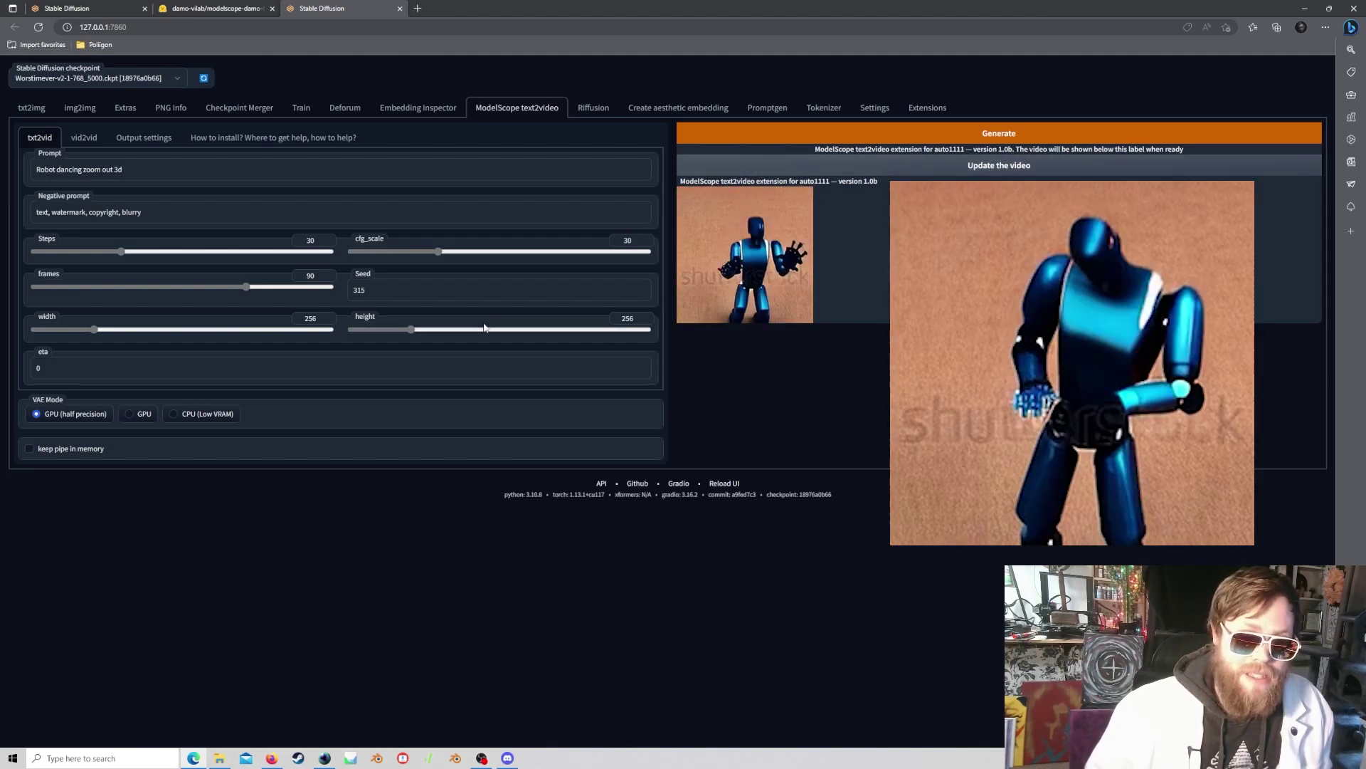